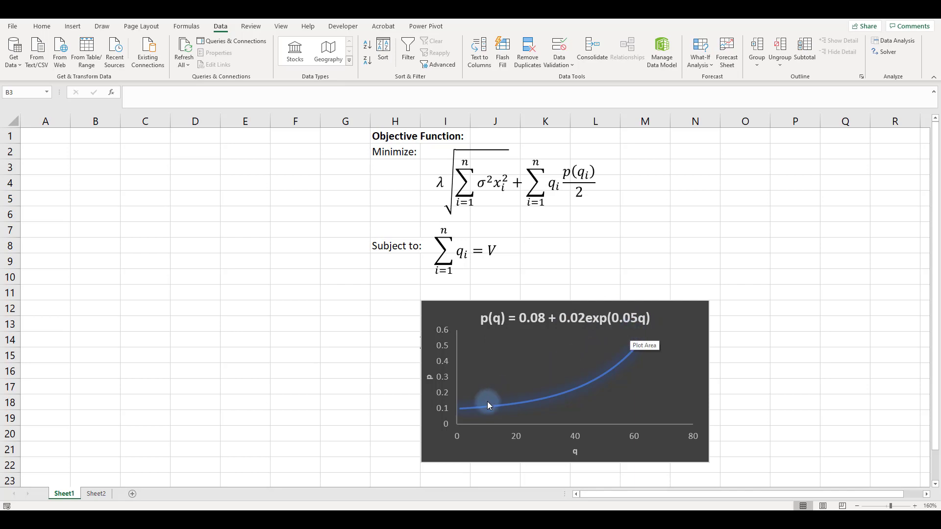
Step: Enter the heading Parameters: in A1 and the labels a, b and c below it in A2:A4
mouse_move(515, 407)
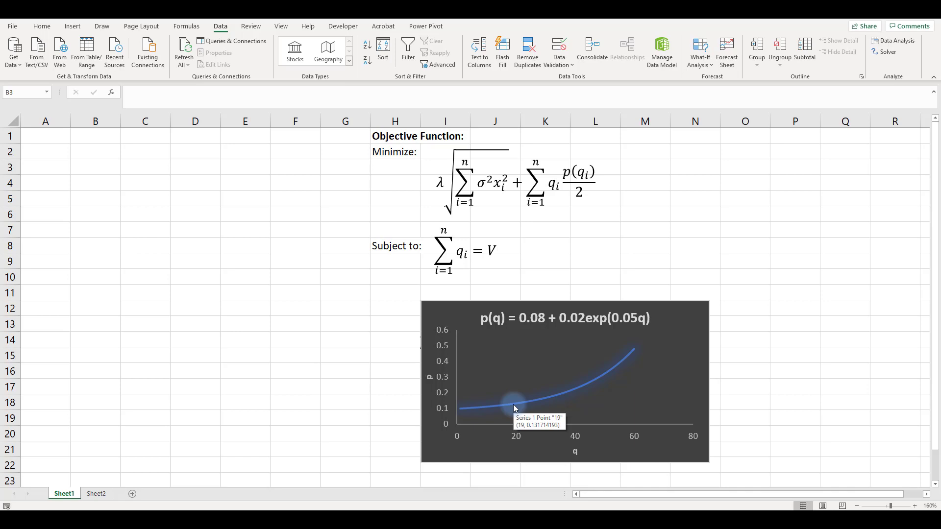
click(53, 134)
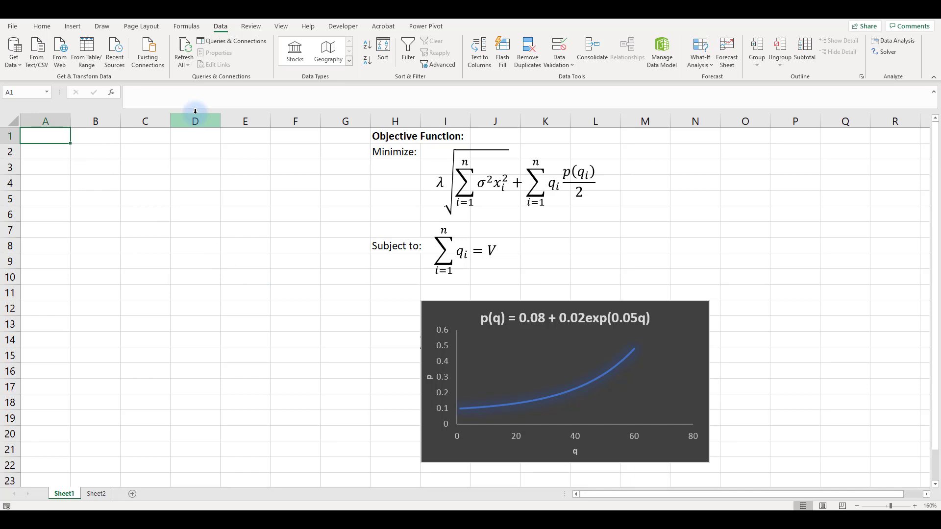
text(Parameter)
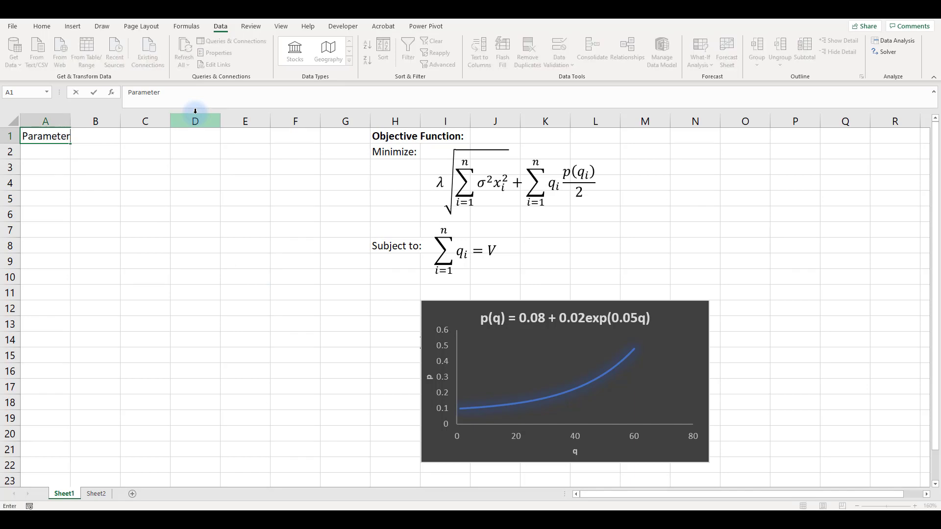
text(s:)
key(Return)
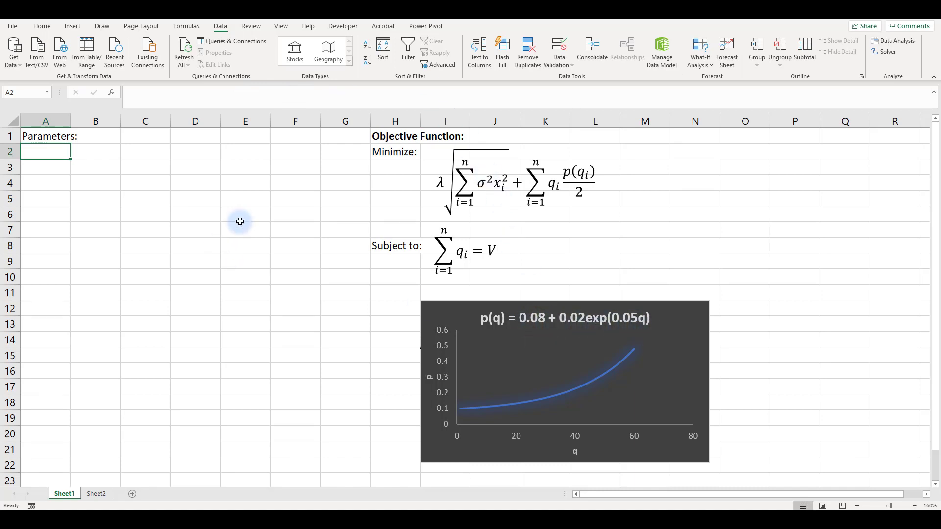
text(a)
key(Return)
text(b)
key(Return)
text(c)
key(Return)
Step: Enter the values 0.08 for a, 0.02 for b and 0.05 for c in B2:B4
key(Up)
key(Right)
key(Up)
key(Up)
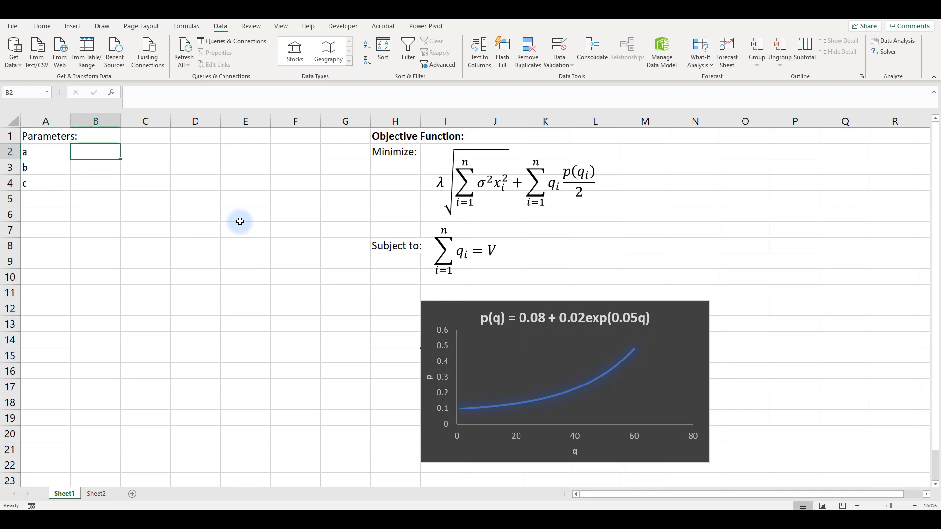
text(0.08)
key(Return)
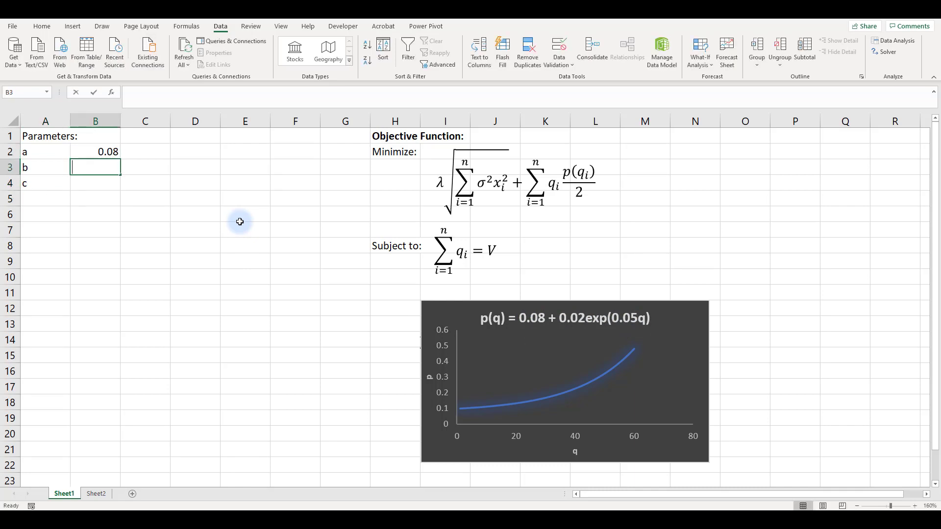
text(0.02)
key(Return)
text(0.05)
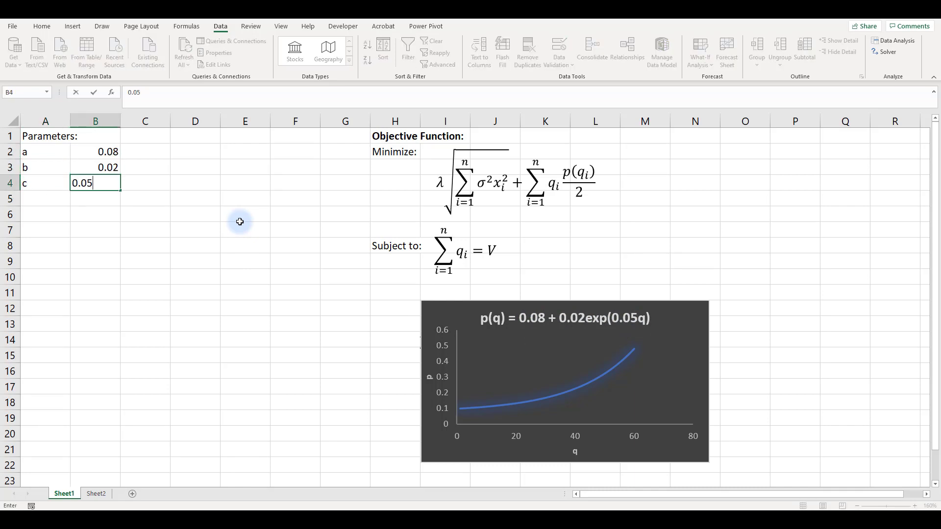
key(Return)
Step: Add a Std Dev parameter in row 5 with the value 0.2
key(Left)
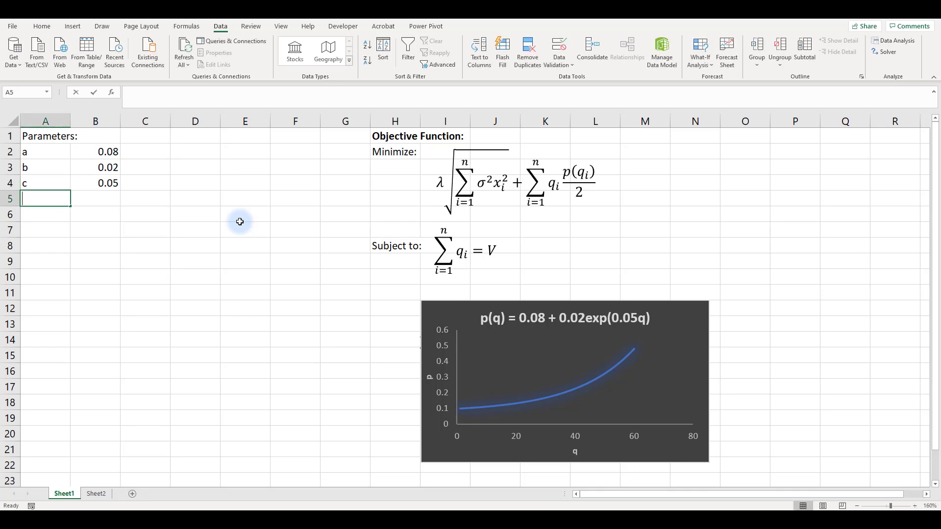
text(Std Dev)
key(Tab)
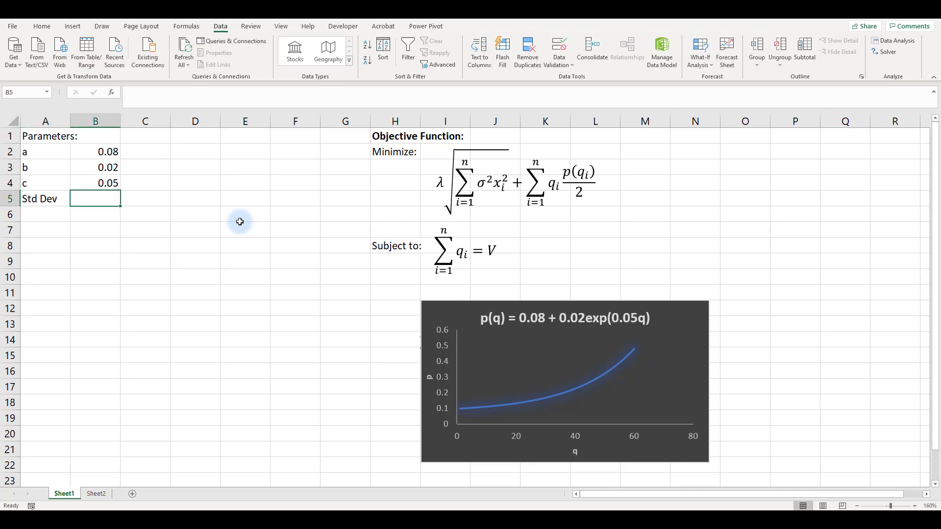
text(0.2)
key(Return)
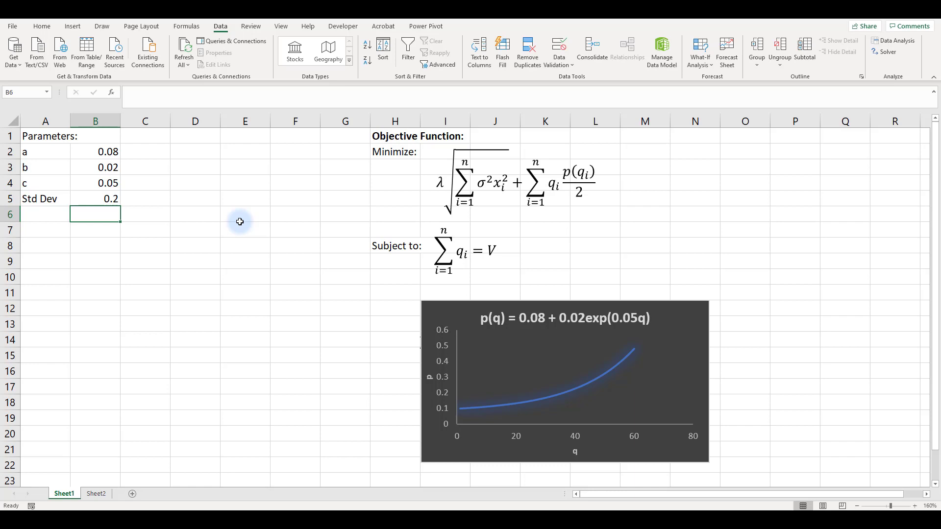
Step: Add a Total Position parameter of 100 in row 6 and fit column A to its contents
key(Left)
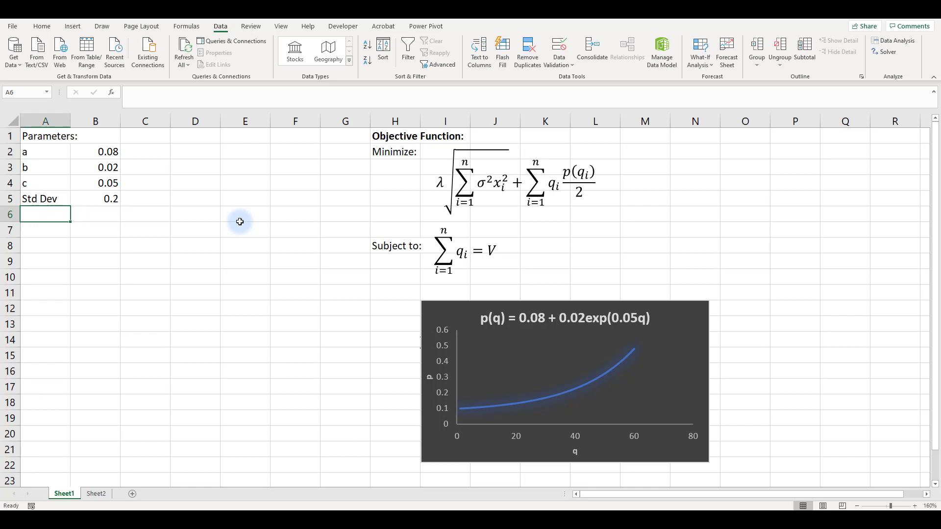
text(Total Position)
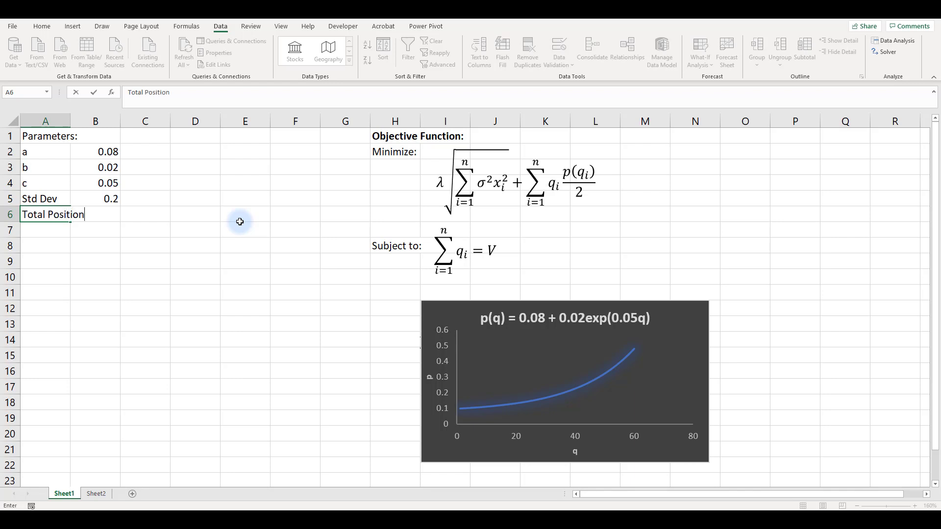
key(Tab)
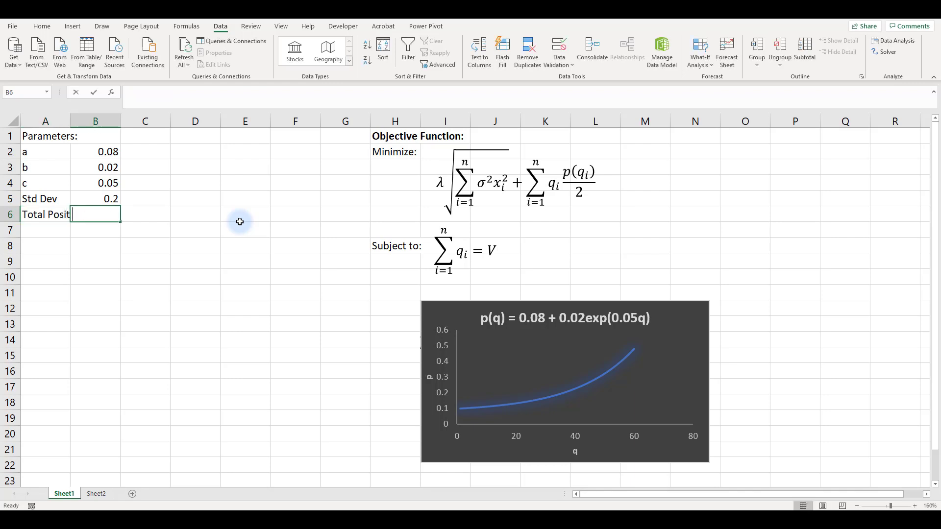
text(100)
double_click(69, 120)
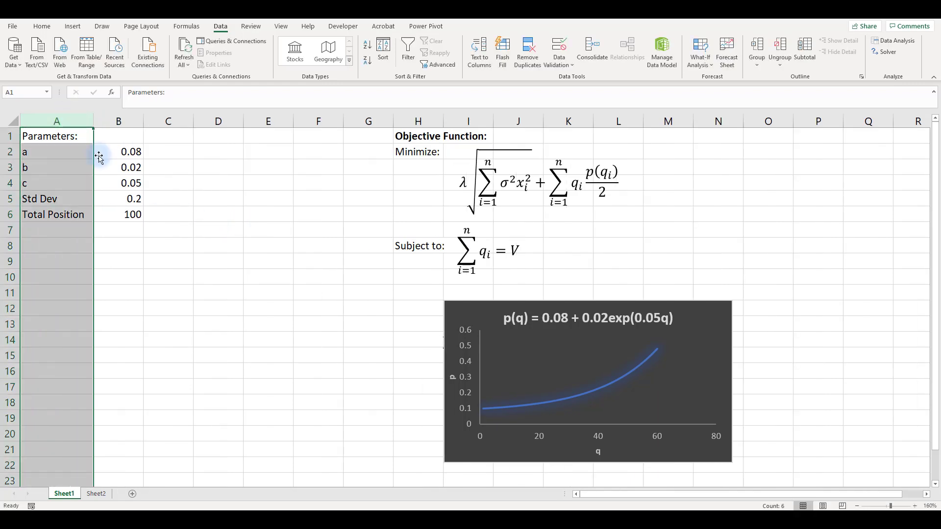
Step: Extend the label in A6 to Total Position (mil), V and widen column A to fit it
double_click(78, 213)
text((mm)
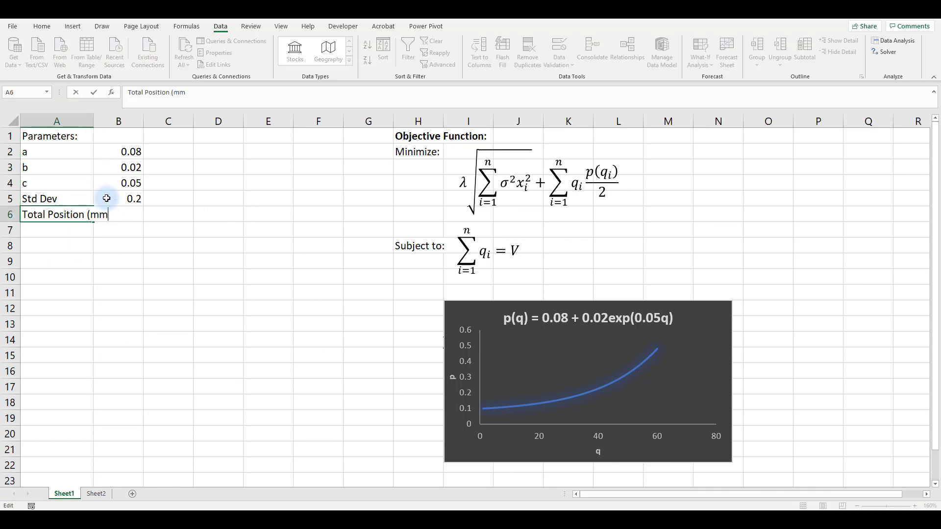
key(BackSpace)
text(ill)
key(Return)
double_click(91, 121)
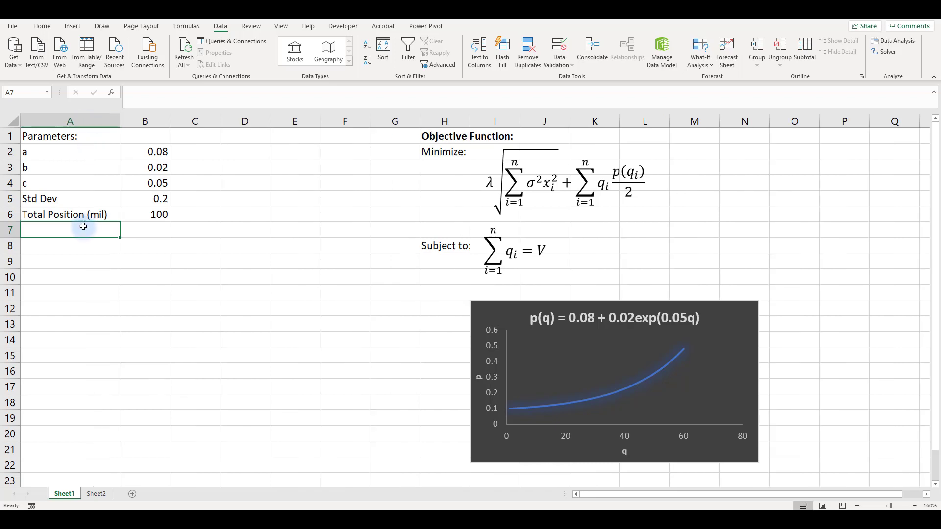
Step: Add a Confidence Level parameter in row 7 with the value 95%
text(Conf)
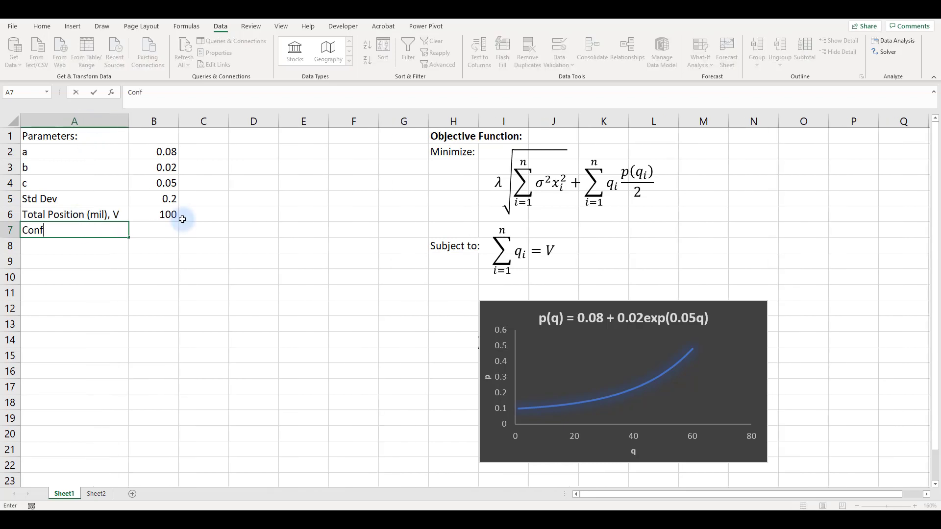
text(idence LEvel)
key(Tab)
text(95%)
key(Return)
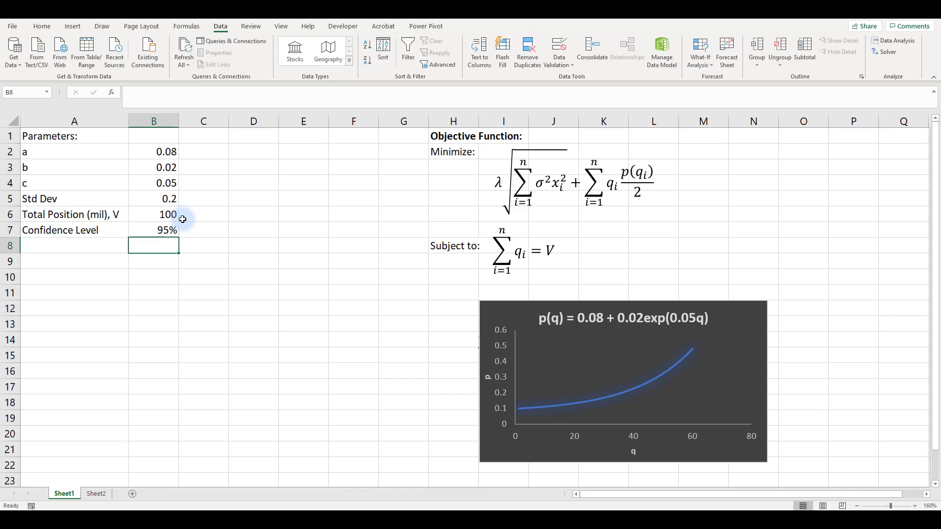
Step: Add a Lambda parameter in row 8, calculated from the confidence level with =NORM.S.INV(B7)
text(Lambda)
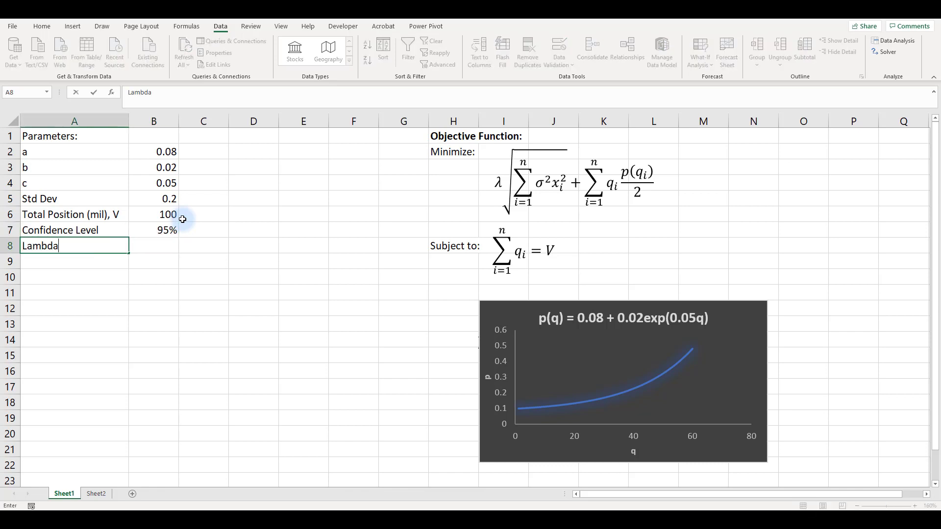
key(Tab)
key(Up)
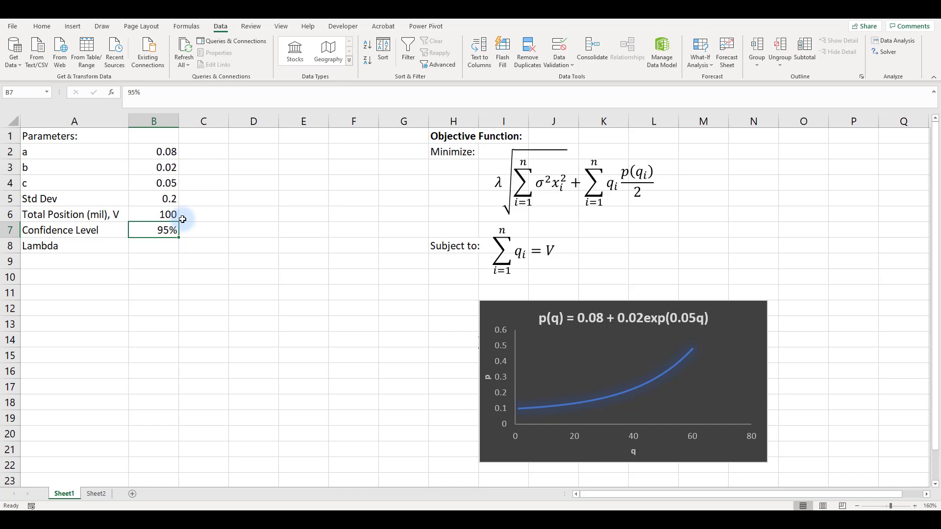
key(Down)
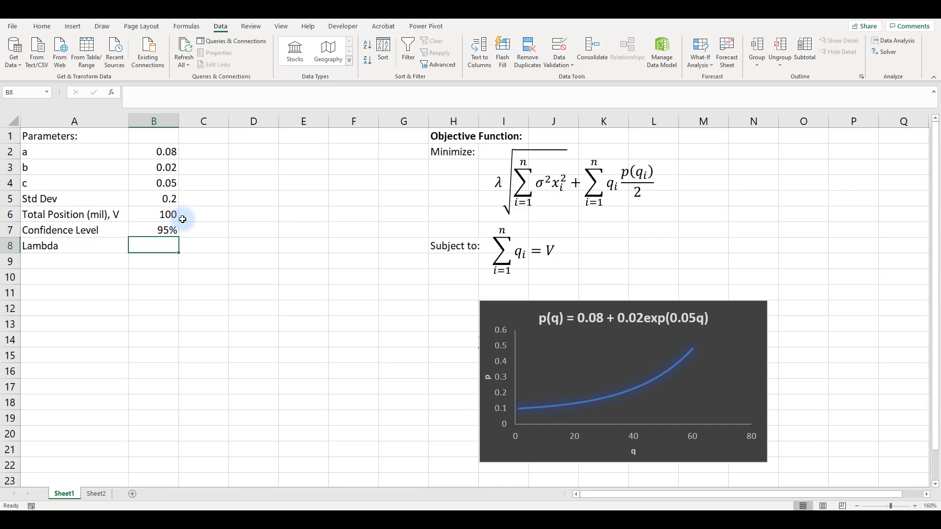
text(=)
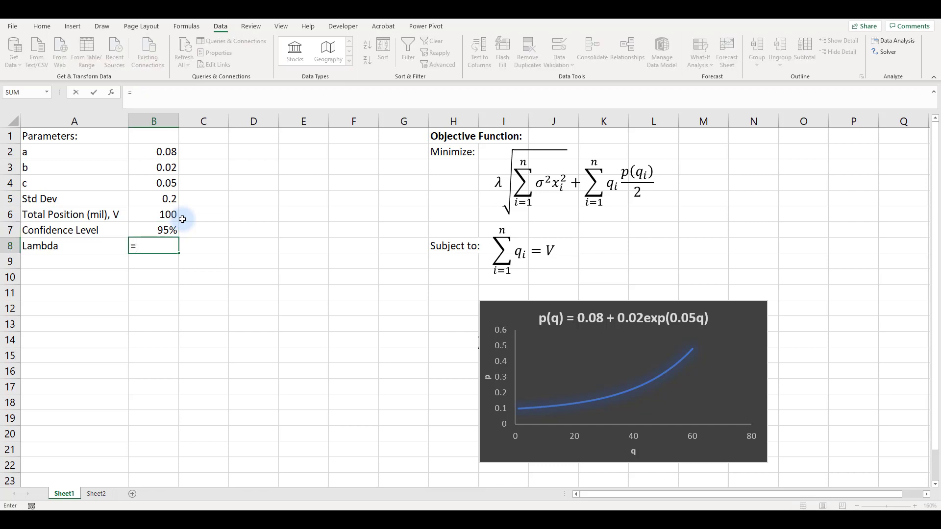
text(norm.s.)
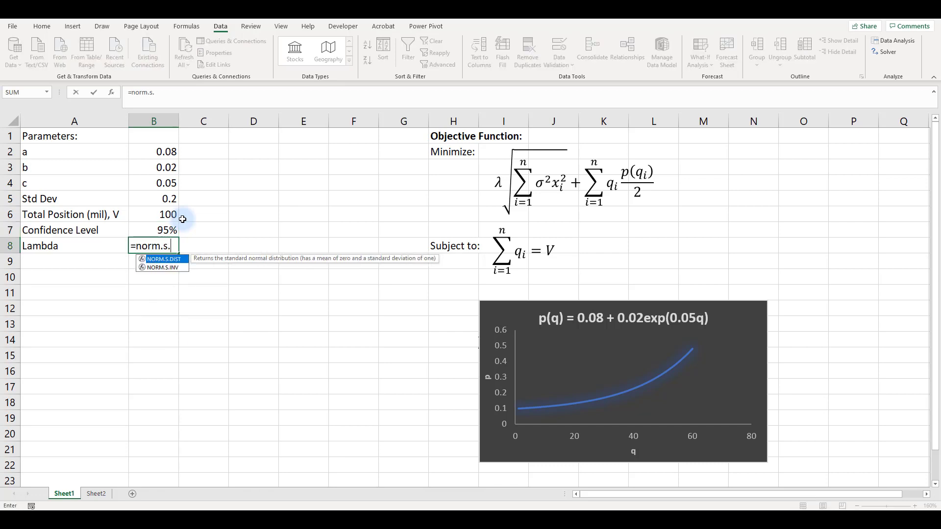
text(inv)
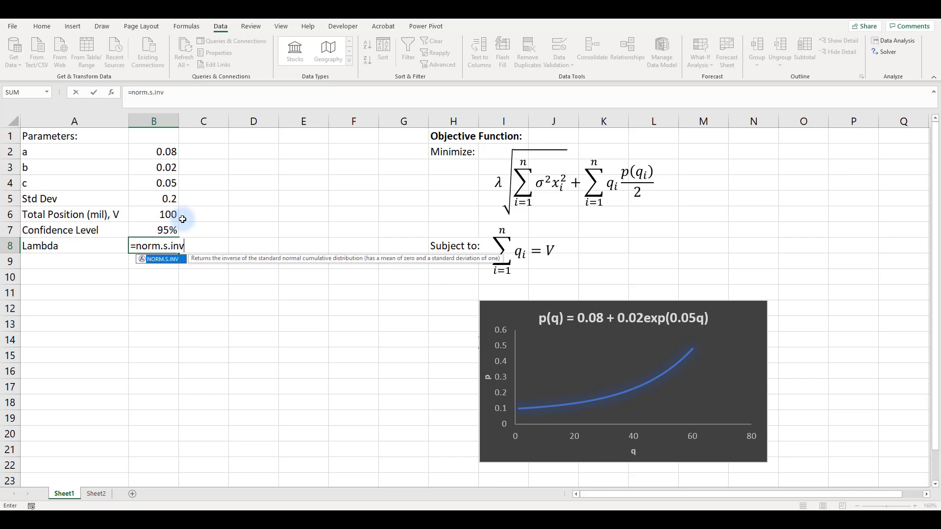
key(Tab)
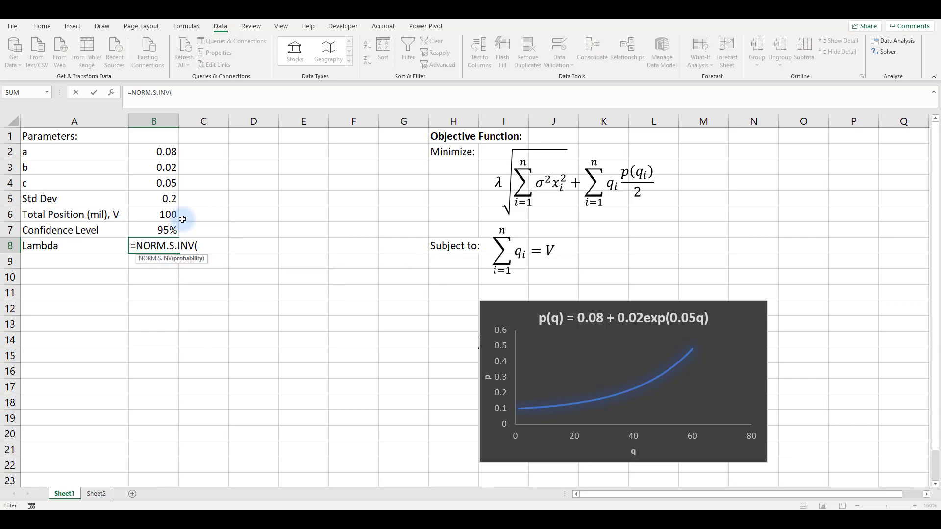
click(181, 231)
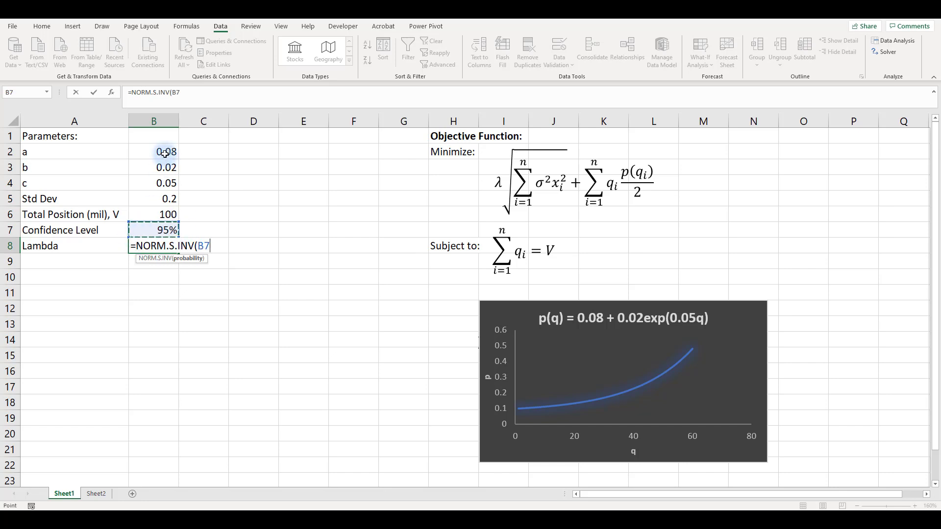
text())
key(Return)
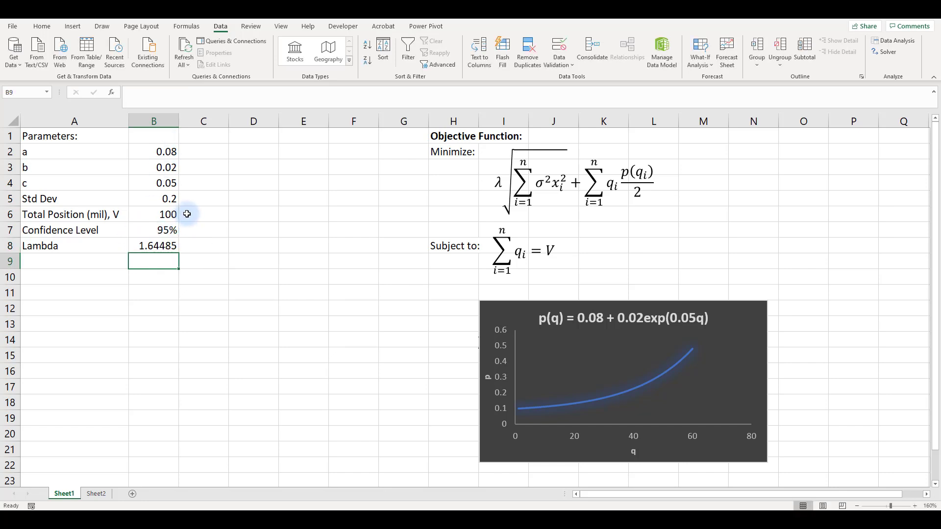
Step: Try a 99% confidence level in B7 to test Lambda, and set it back to 95%
key(Up)
key(Up)
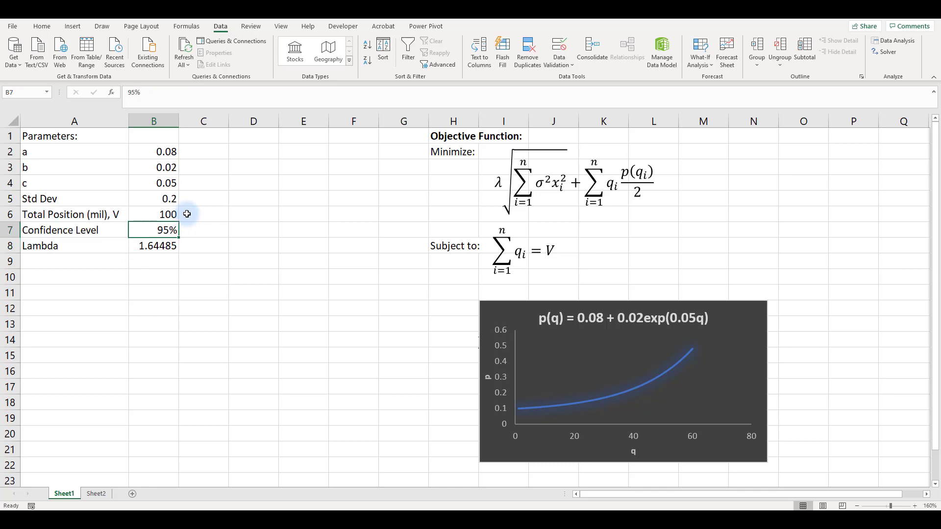
text(99)
key(Return)
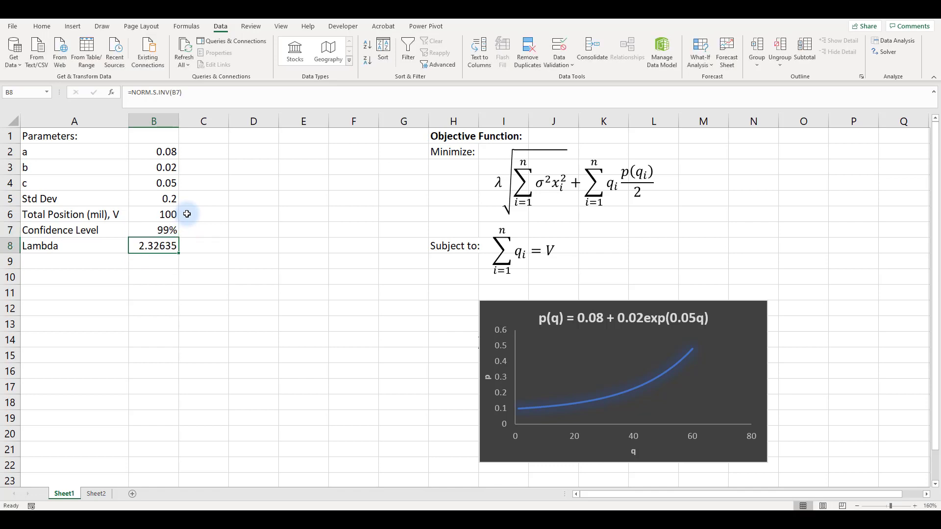
key(Up)
text(95)
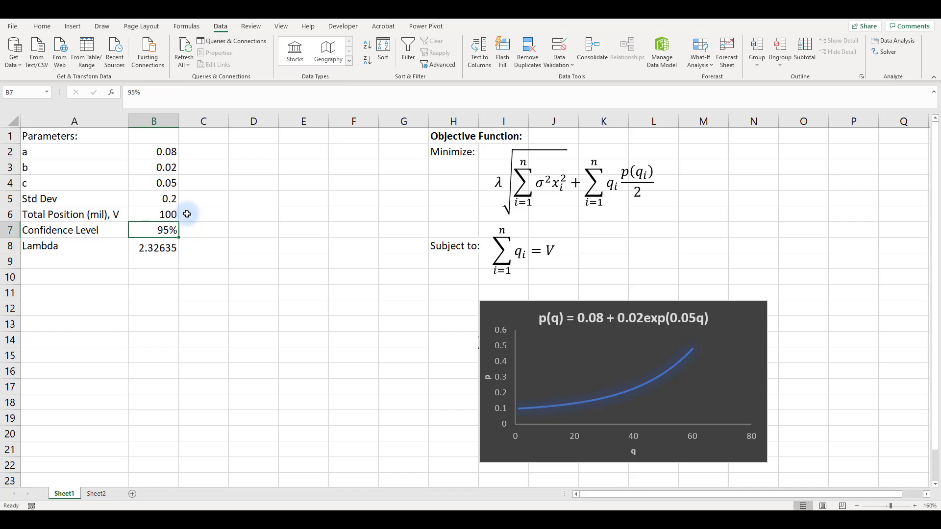
key(Return)
Step: Create a Day column headed in A10 and list the days 0 to 5 in A11:A16
key(Down)
key(Down)
key(Left)
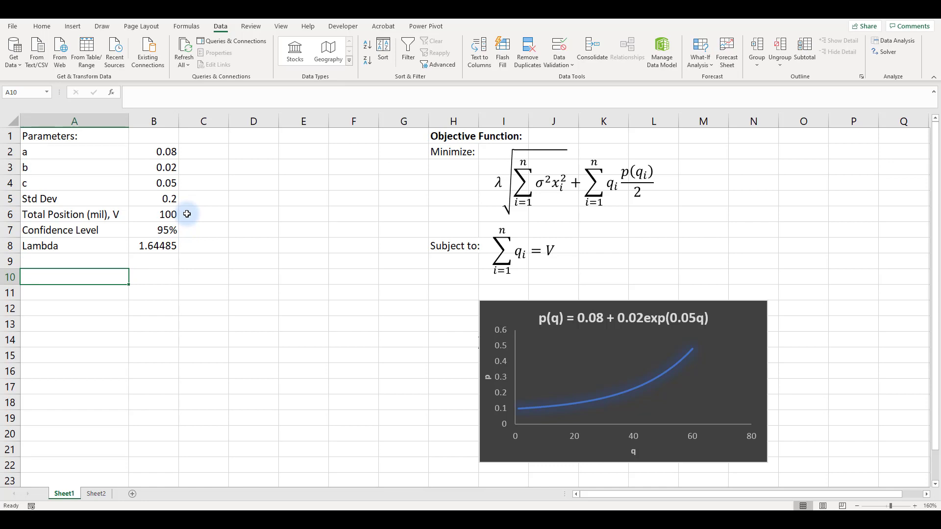
text(Day)
key(Return)
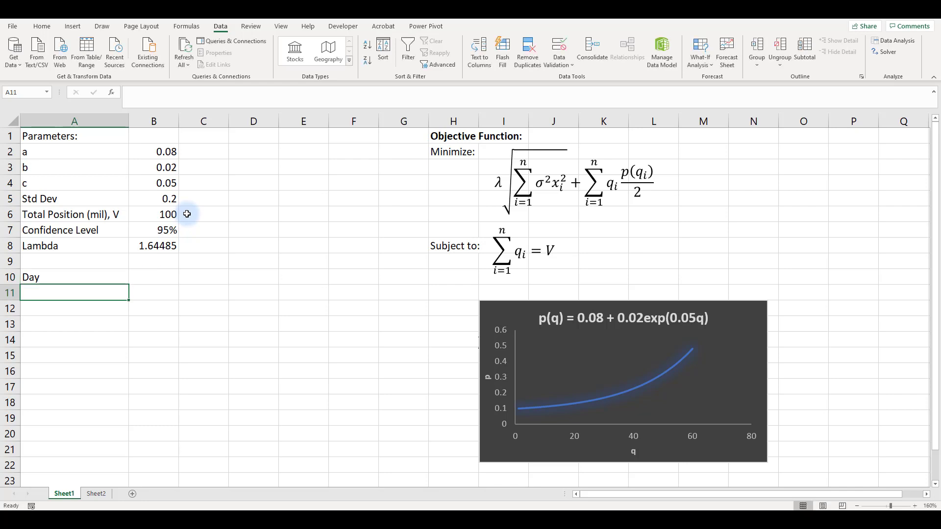
text(0)
key(Return)
text(1 2 3 4 5)
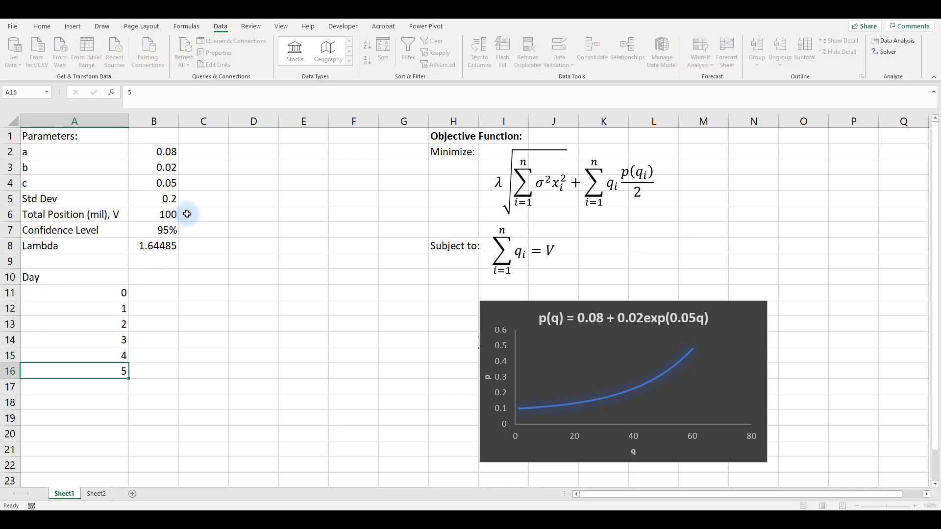
Step: Add the column header "Trade Amt, q" in B10
key(Right)
key(Up)
key(Up)
key(Up)
key(Up)
key(Up)
key(Up)
key(Up)
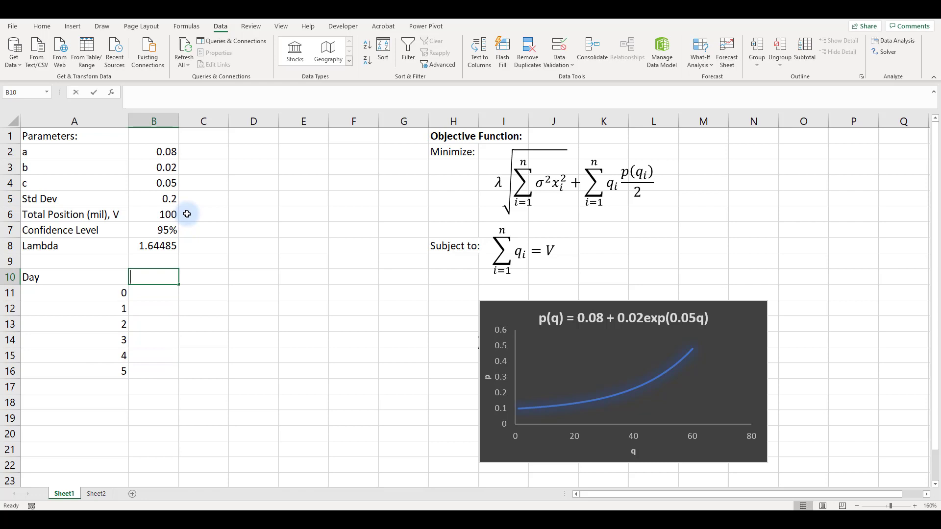
text(Trade Amt, )
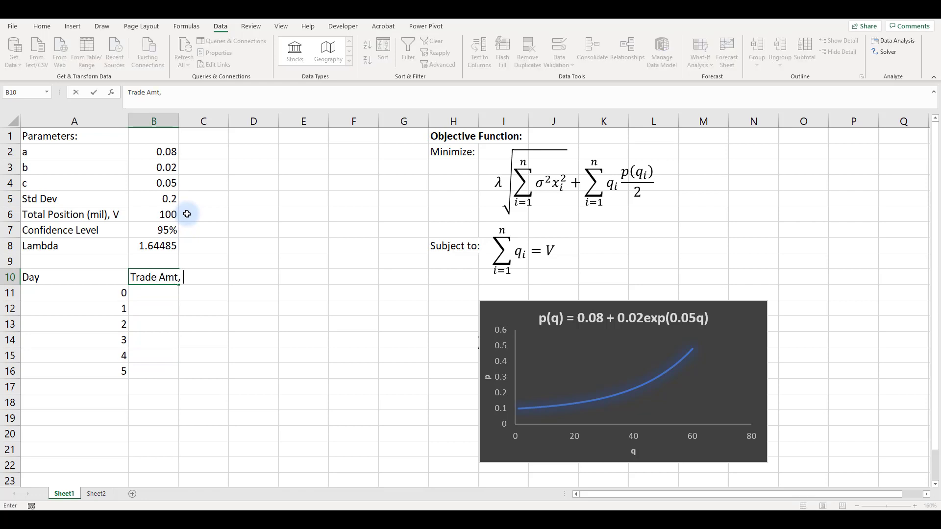
text(q)
key(Return)
key(Return)
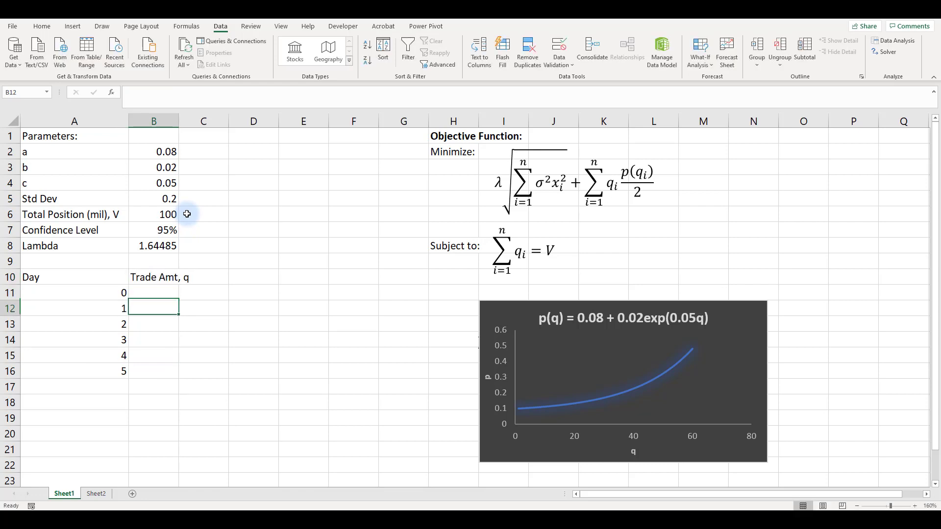
Step: Autofit column B's width and make the headers in A10:B10 bold
double_click(179, 122)
drag(161, 278, 80, 274)
key(ctrl+b)
Step: Enter a trade amount of 20 for each of days 1 to 5 in B12:B16
click(171, 303)
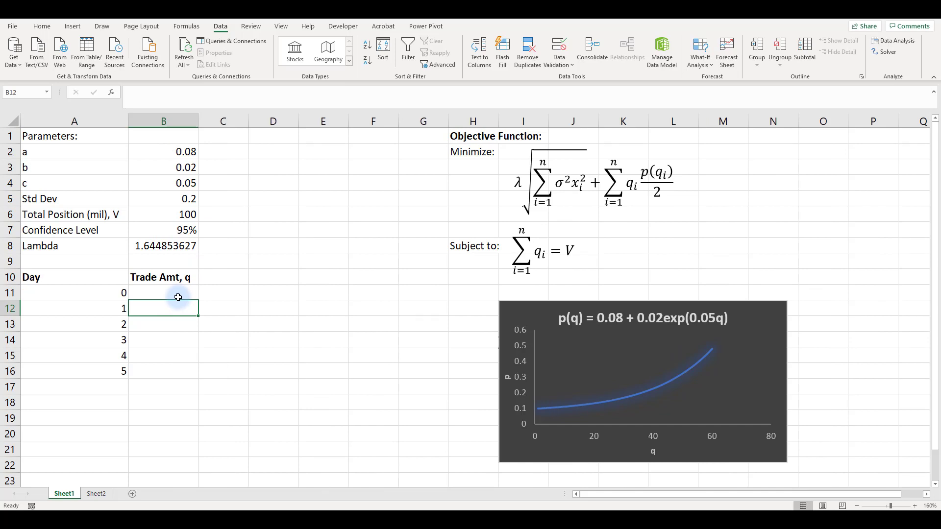
text(20)
key(Return)
text(20)
key(Return)
text(20)
key(Return)
text(20)
key(Return)
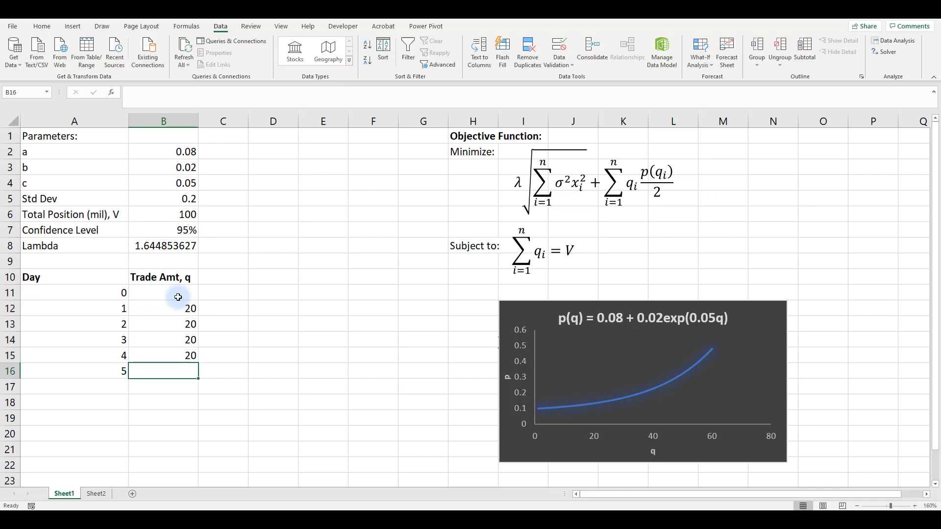
text(20)
key(Return)
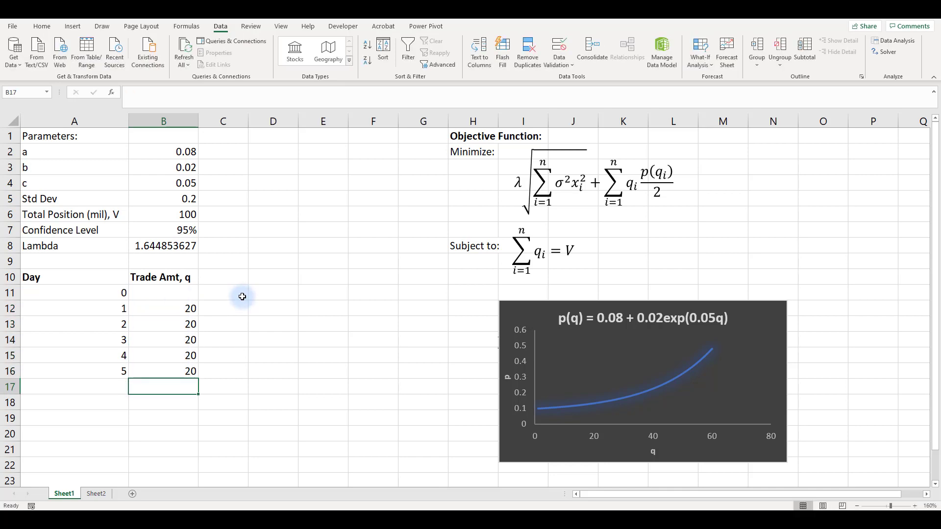
Step: Widen column C and add the bold header "Ending Position, x" in C10
click(221, 276)
drag(248, 121, 260, 121)
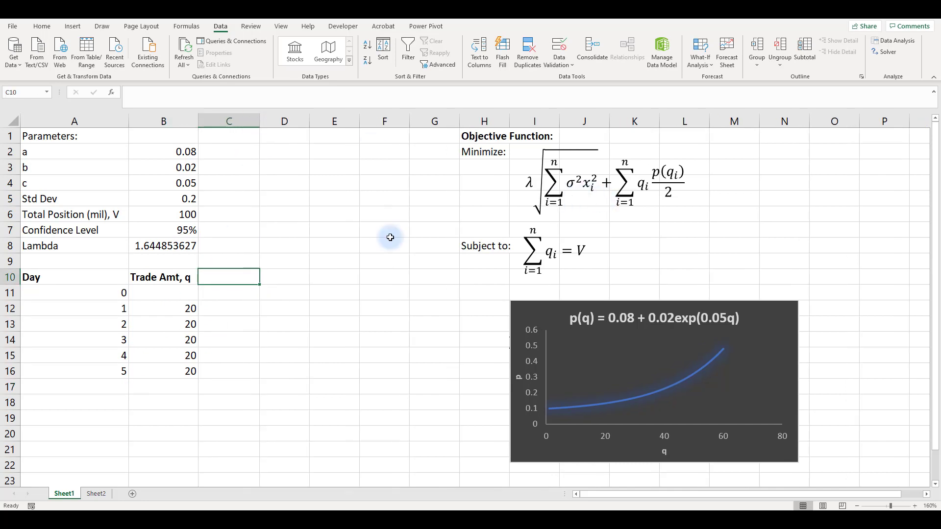
text(Ending)
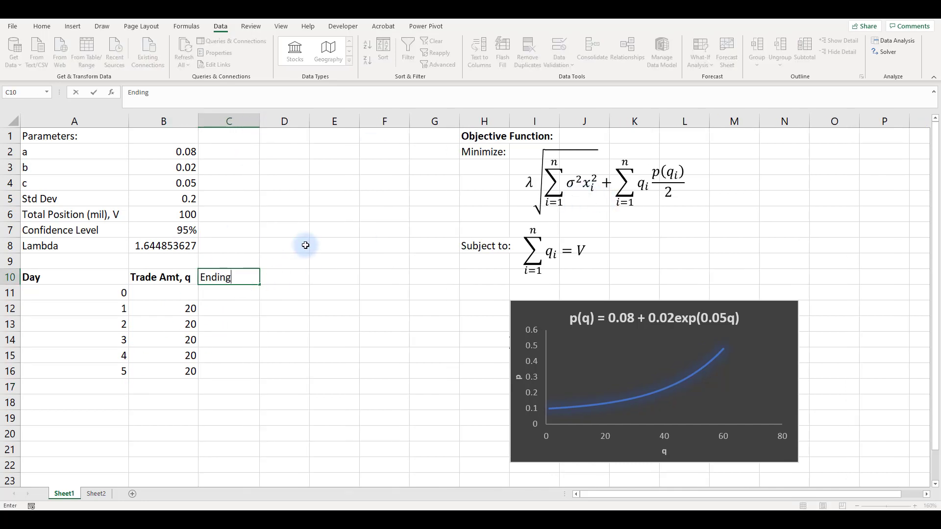
text( Position, x)
key(Return)
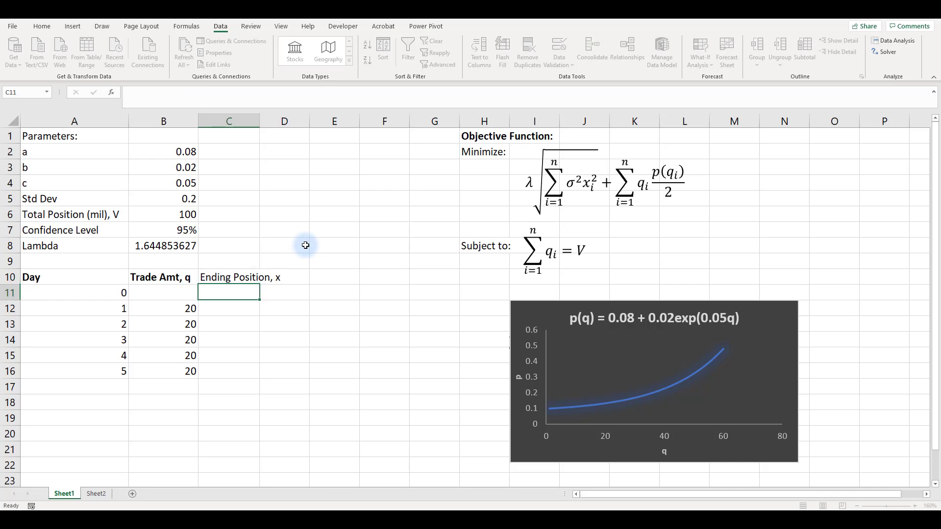
key(Up)
key(ctrl+b)
Step: Set the day 0 ending position in C11 to the total position with =B6
key(Down)
key(Down)
key(Up)
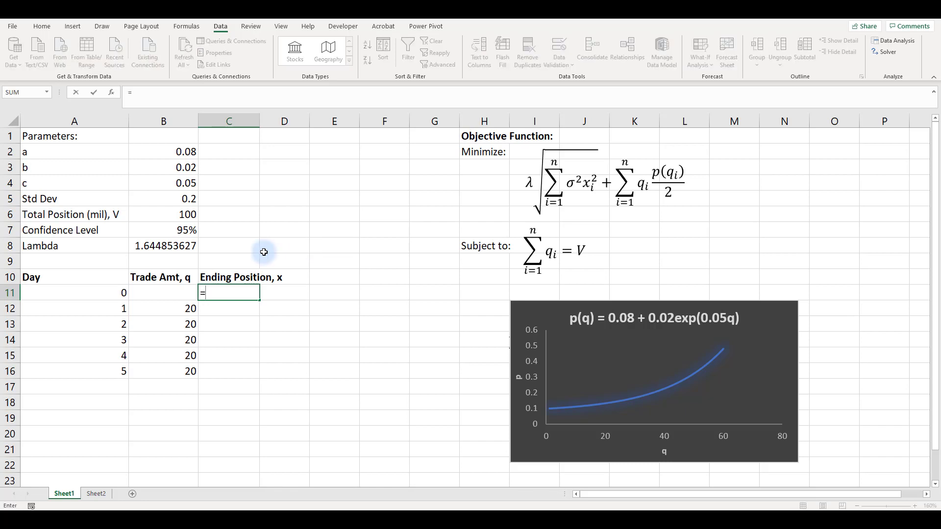
text(=)
click(186, 217)
key(Return)
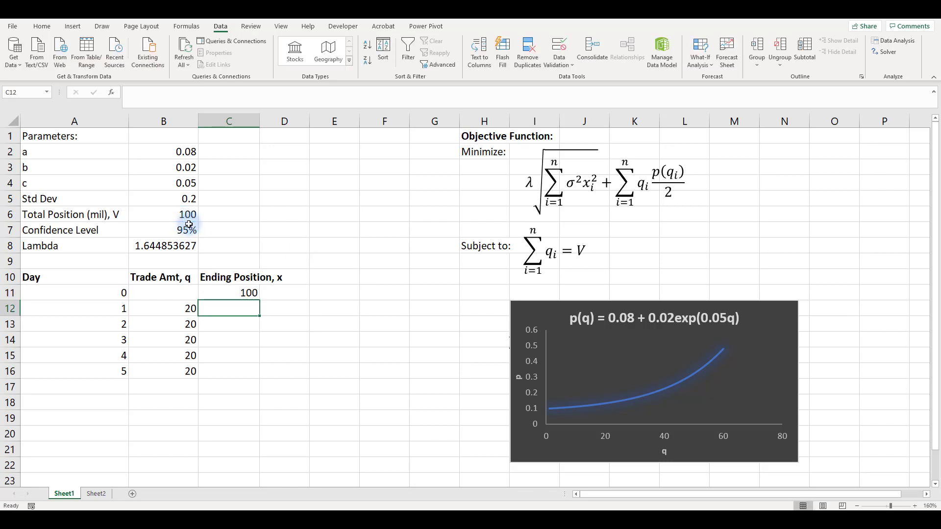
Step: Calculate the day 1 ending position in C12 as =C11-B12 and fill the formula down to C16
text(=)
key(Up)
text(-)
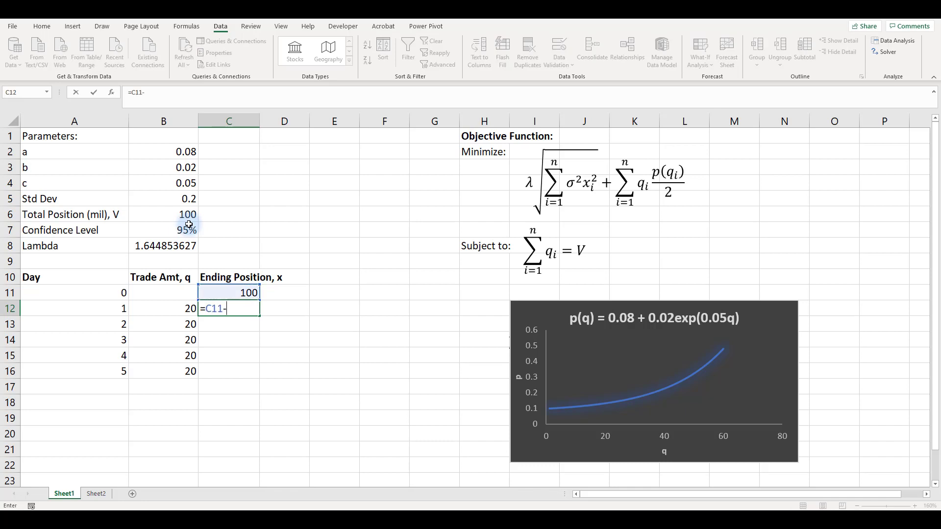
key(Left)
key(Return)
key(Up)
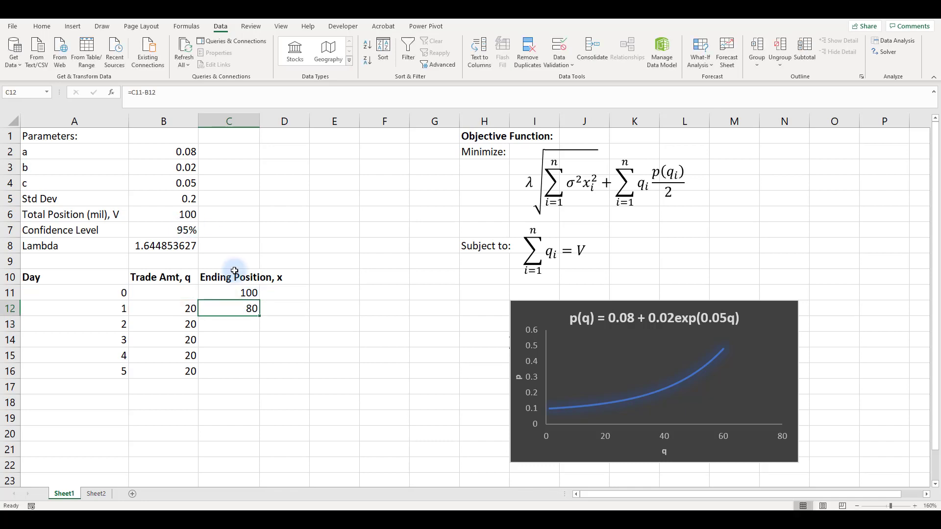
drag(259, 315, 252, 367)
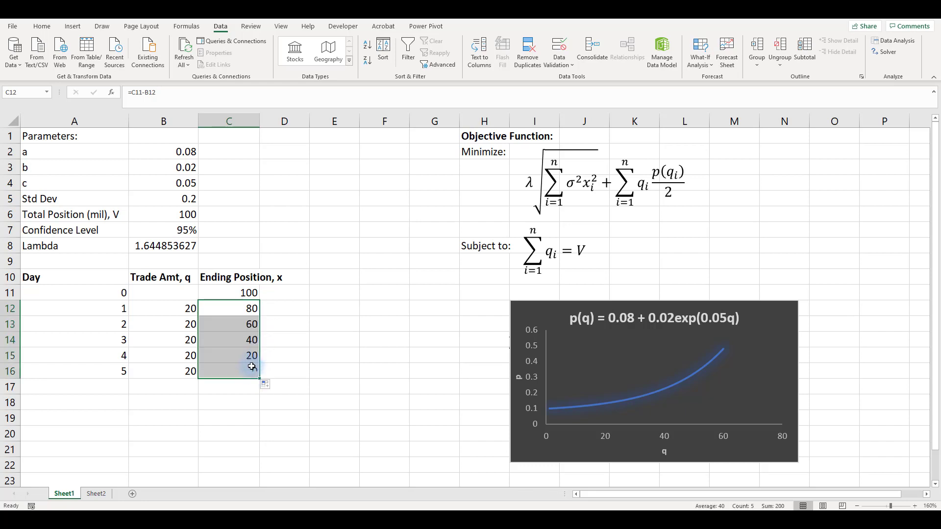
click(247, 373)
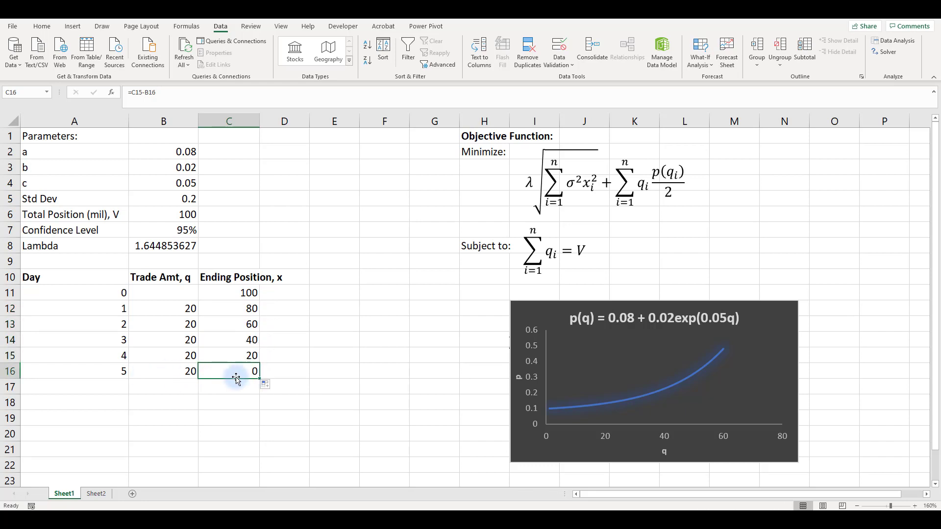
Step: Total the trade amounts in B17 with =SUM(B12:B16) and add borders above and below the cell
click(192, 385)
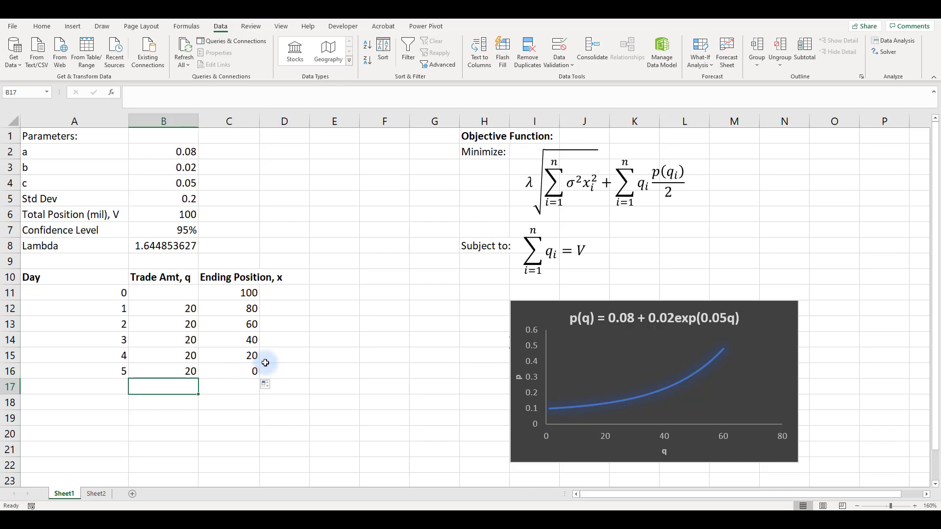
key(alt+equal)
key(ctrl+Return)
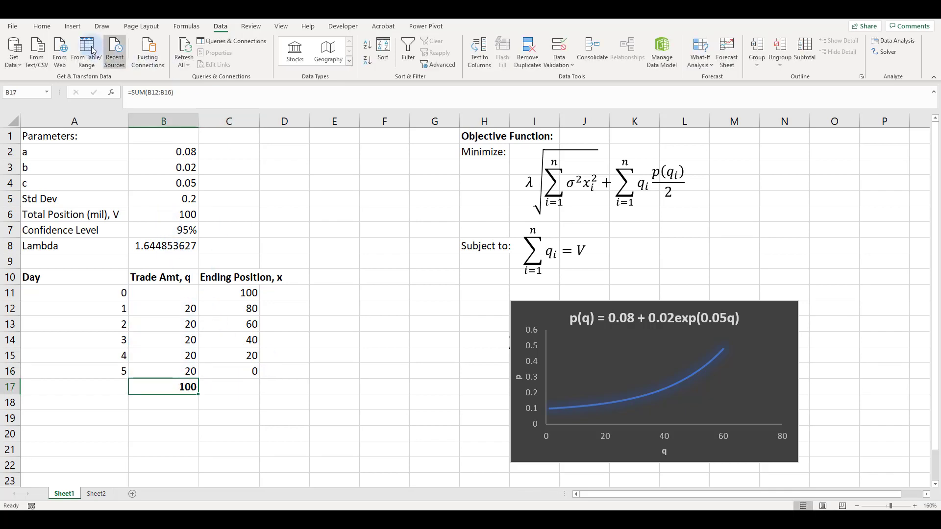
click(42, 27)
click(133, 61)
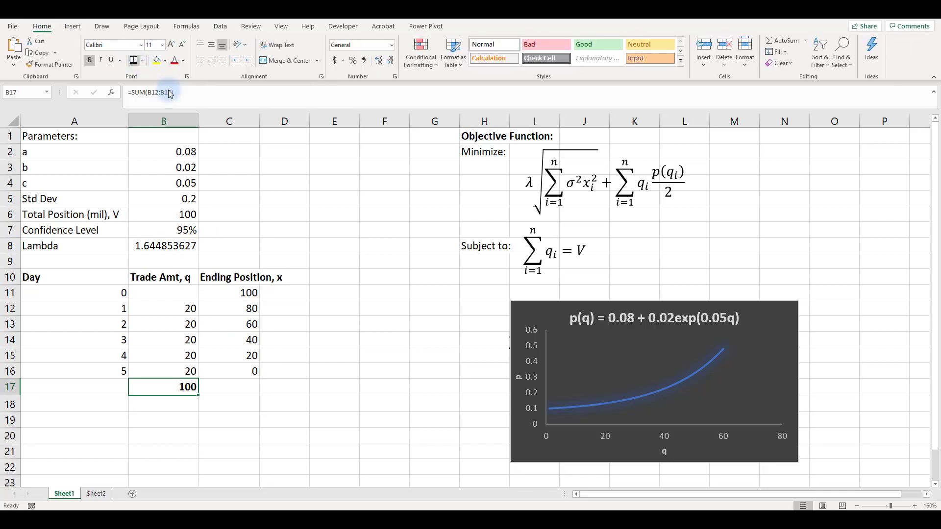
click(235, 388)
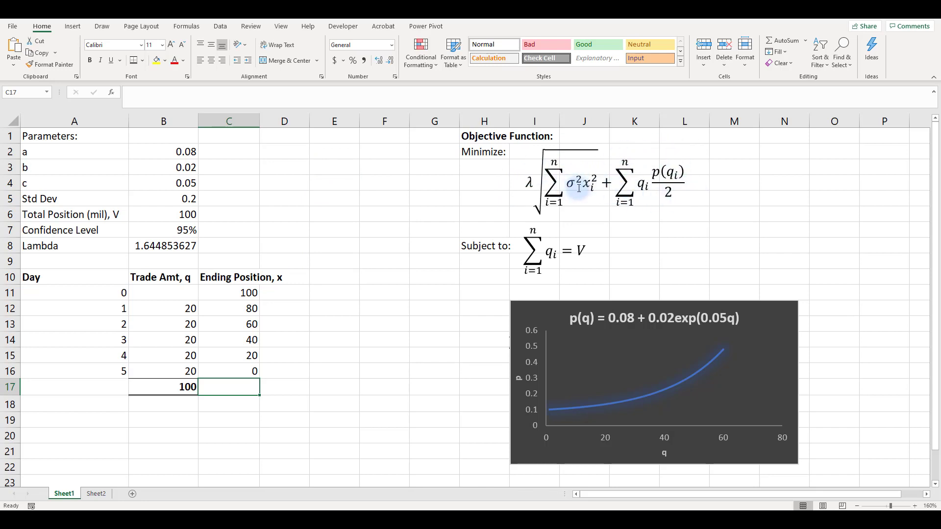
Step: Autofit column C's width and add the header "(SD^2)(x^2)" in D10
double_click(256, 118)
click(311, 276)
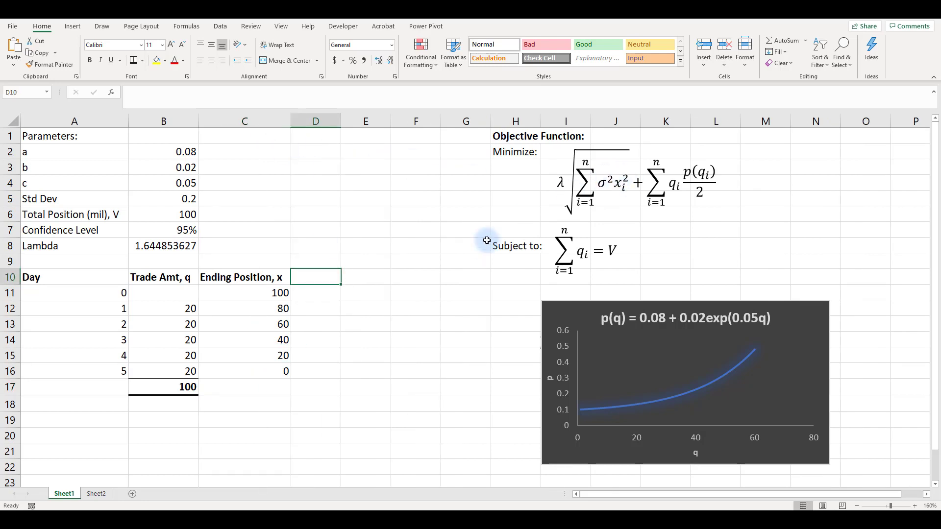
text((SD^2)(x^2)
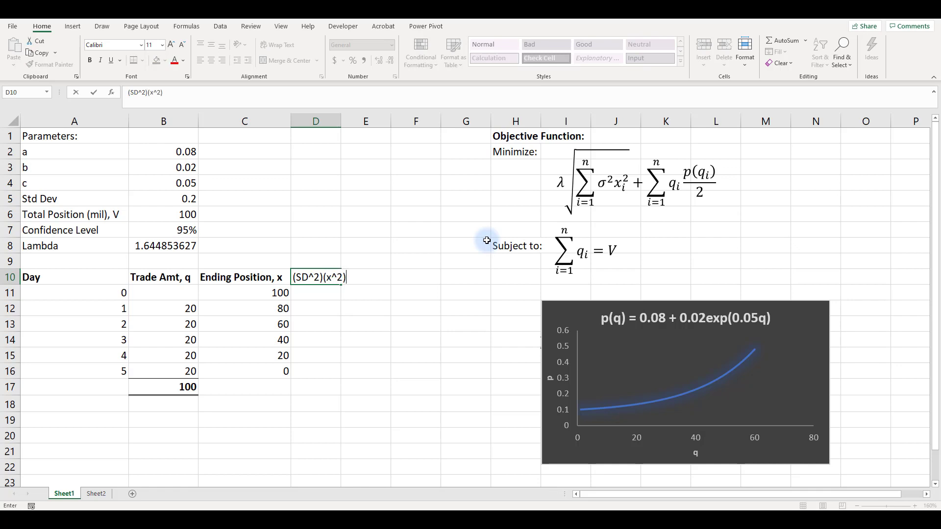
key(Return)
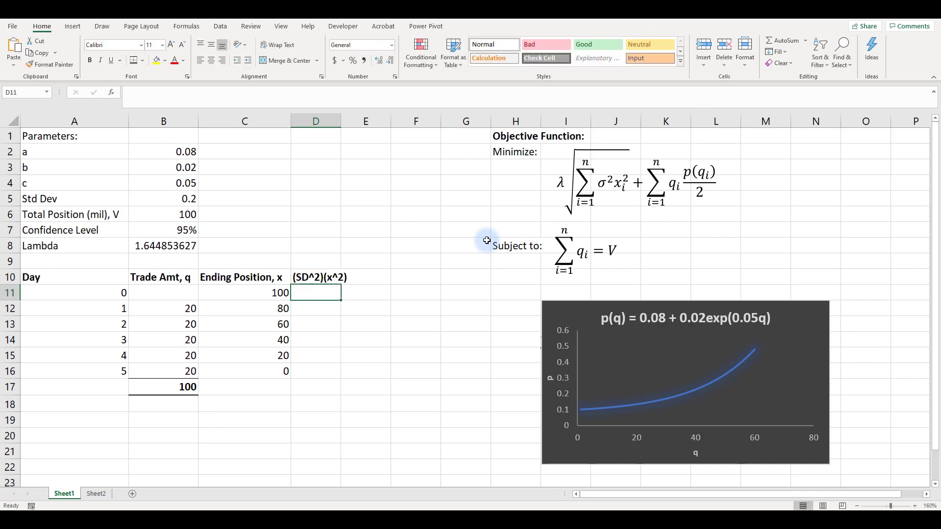
Step: Enter the day 1 variance term in D12 as =$B$5^2*C12^2, with an absolute reference to the standard deviation
key(Down)
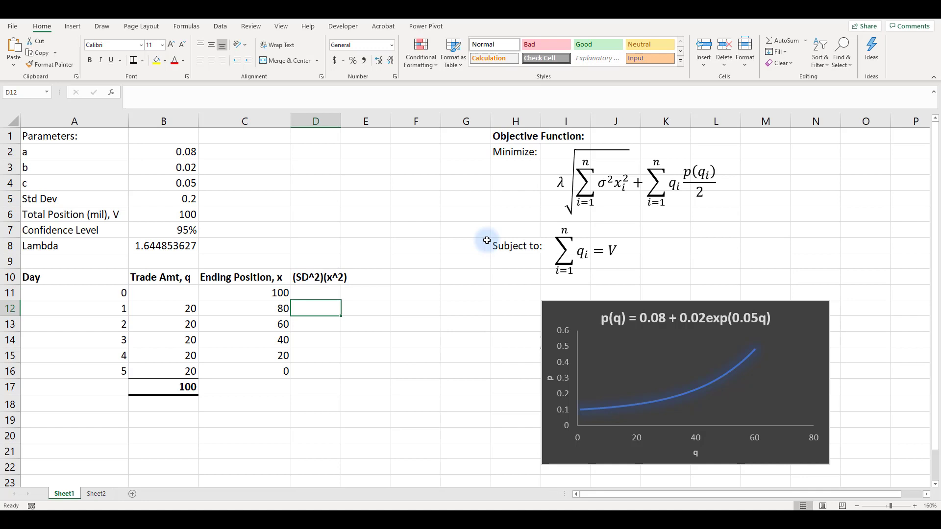
text(=)
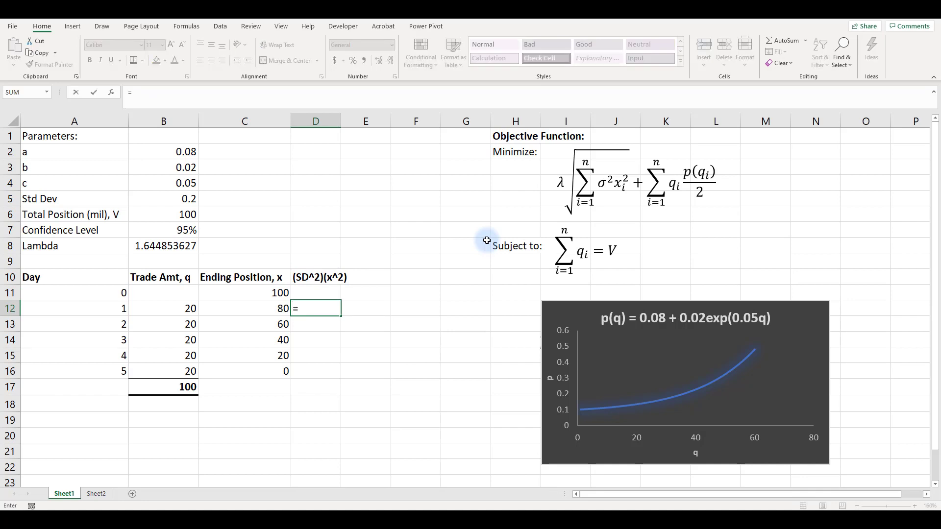
key(Left)
key(Left)
key(Up)
key(Left)
key(Up)
key(Up)
key(Up)
key(Right)
key(Up)
key(Up)
key(Up)
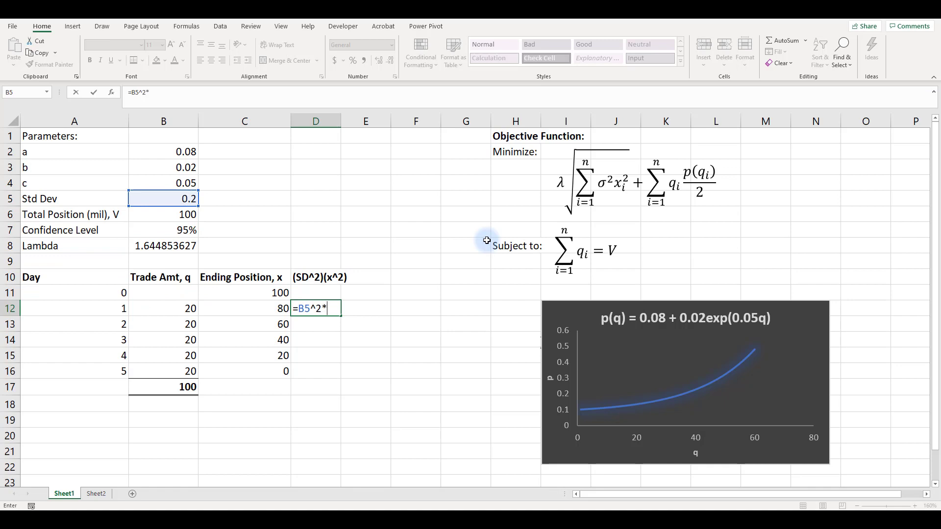
text(^2*)
key(Left)
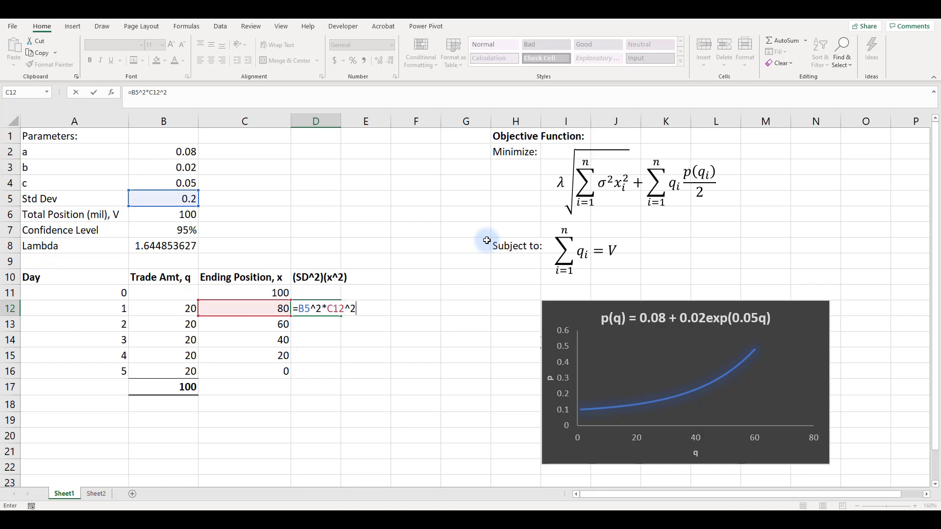
click(147, 93)
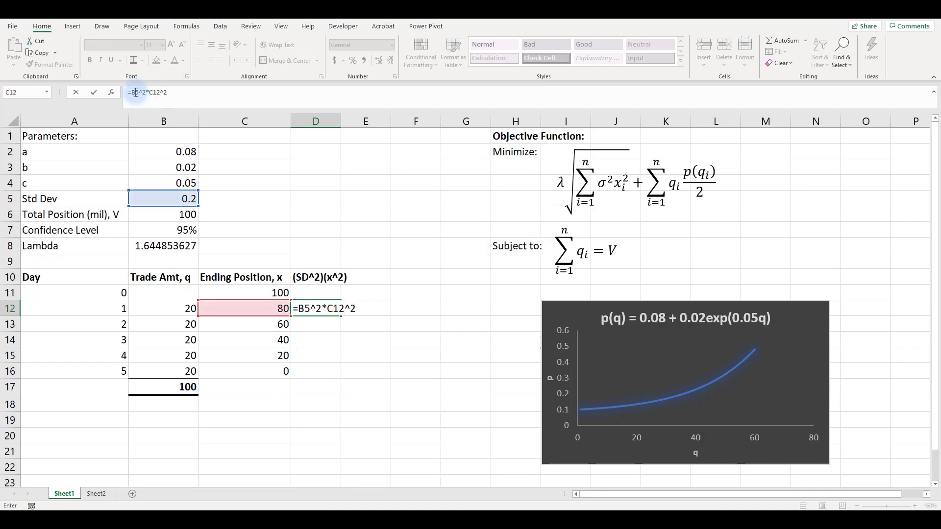
key(F4)
key(Return)
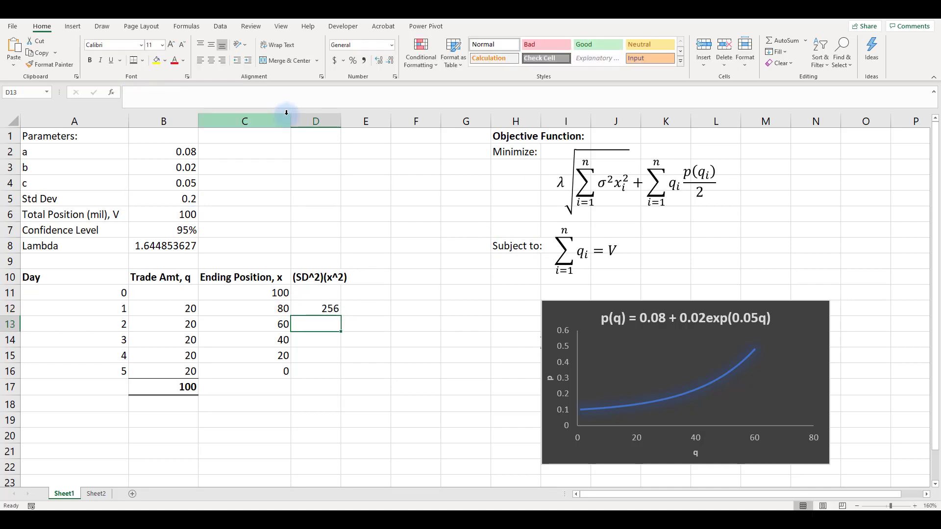
Step: Fill the variance formula in D12 down to D16
key(Up)
key(shift+Down)
key(shift+Down)
key(shift+Down)
key(shift+Down)
key(ctrl+d)
Step: Check the cell references of the copied formulas in D13:D16 one by one
key(Down)
key(F2)
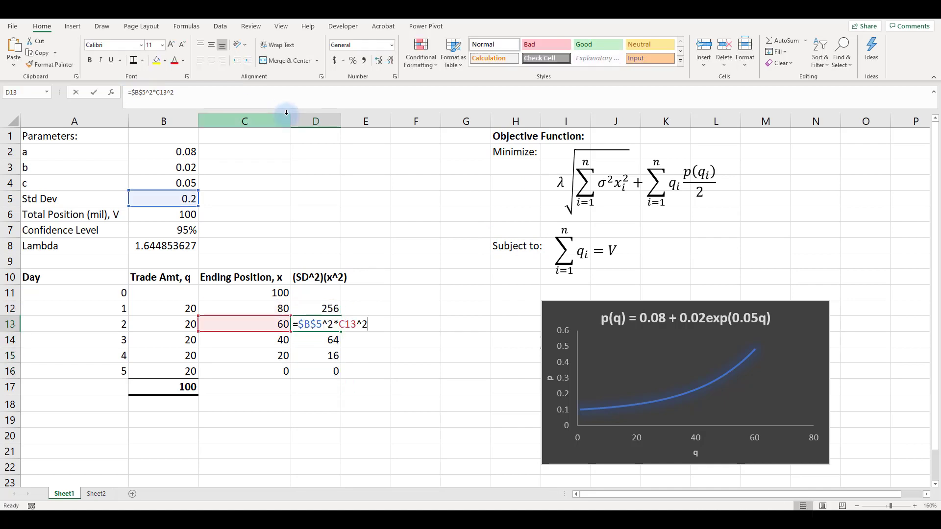
key(Return)
key(F2)
key(Return)
key(F2)
key(Return)
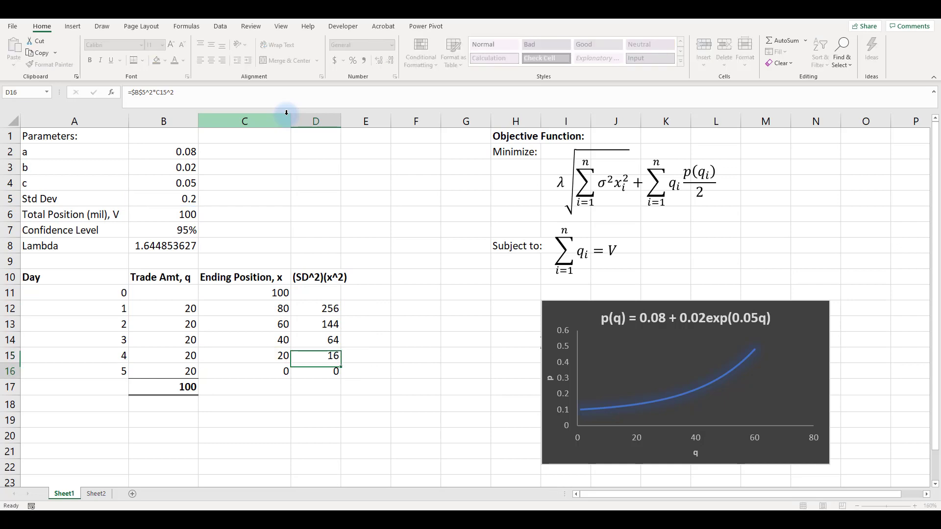
key(F2)
key(Return)
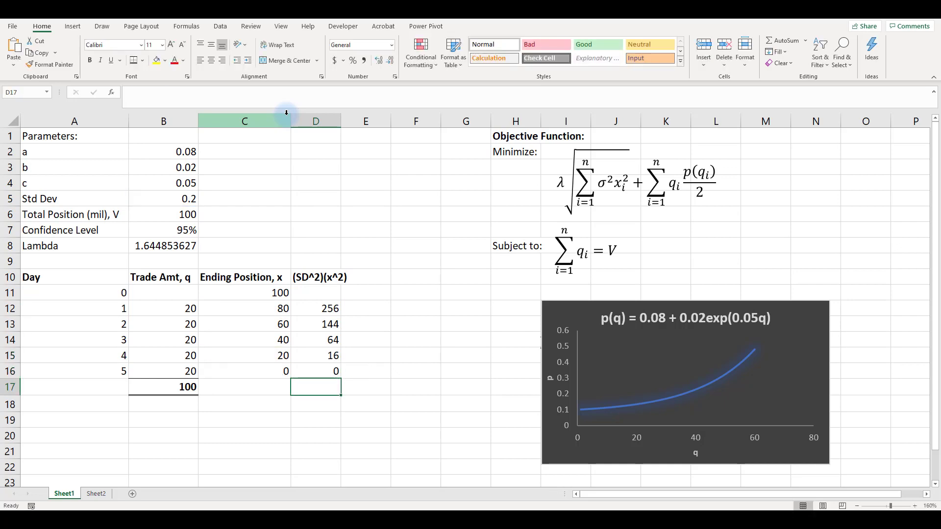
Step: Total the variance terms in D17 with =SUM(D12:D16) and autofit column D's width
key(alt+equal)
key(Return)
double_click(341, 116)
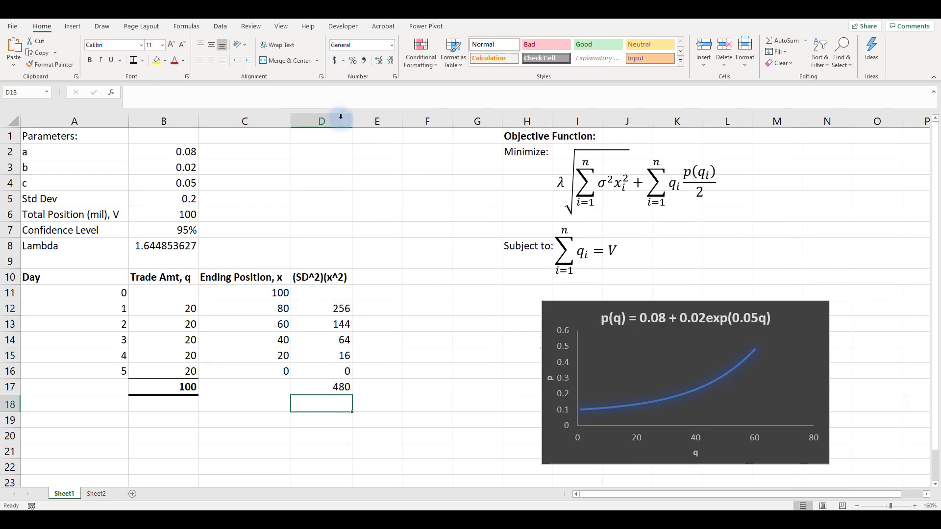
Step: Format the total in D17 as bold with a top border
click(334, 387)
key(ctrl+b)
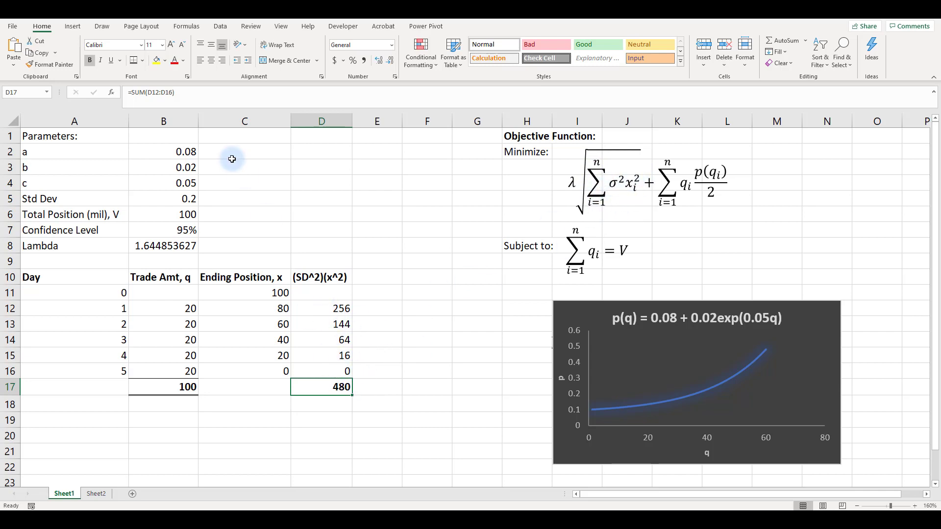
click(144, 60)
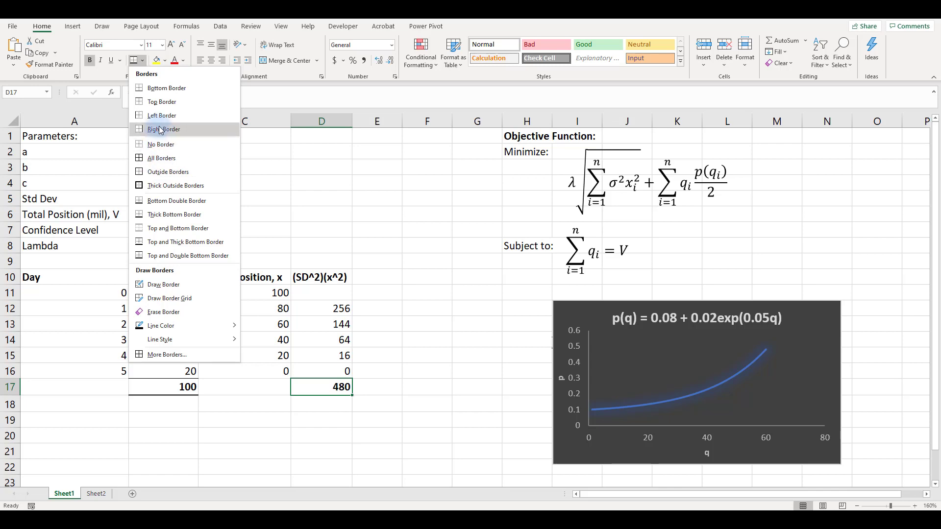
click(179, 102)
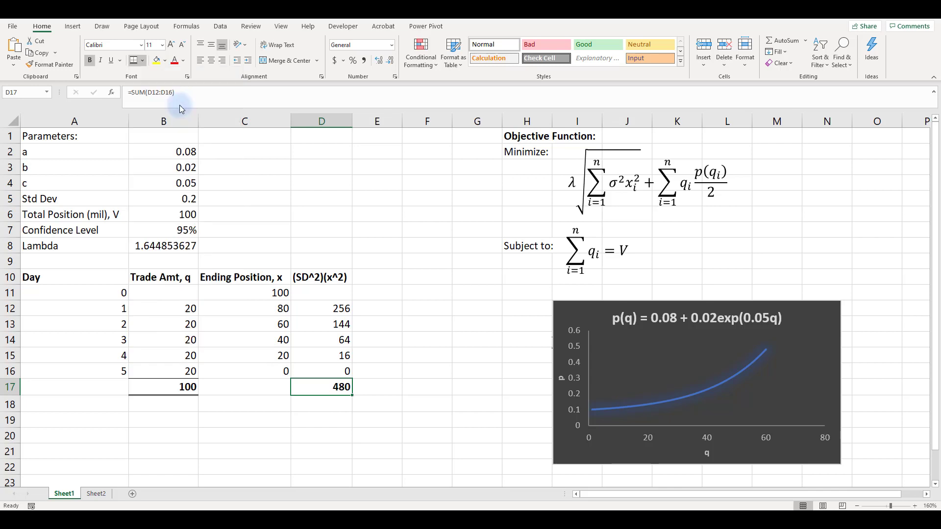
Step: Add the column header p in E10
click(370, 277)
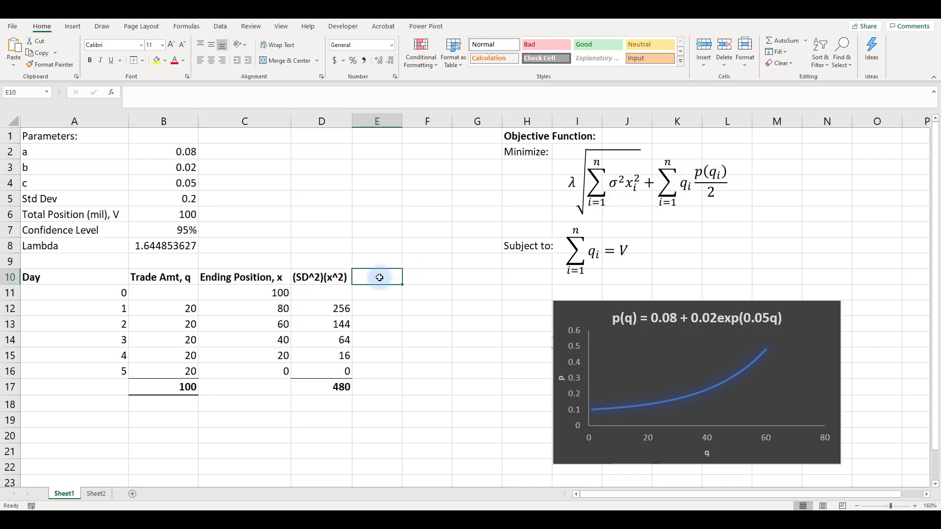
text(p)
key(Return)
key(Return)
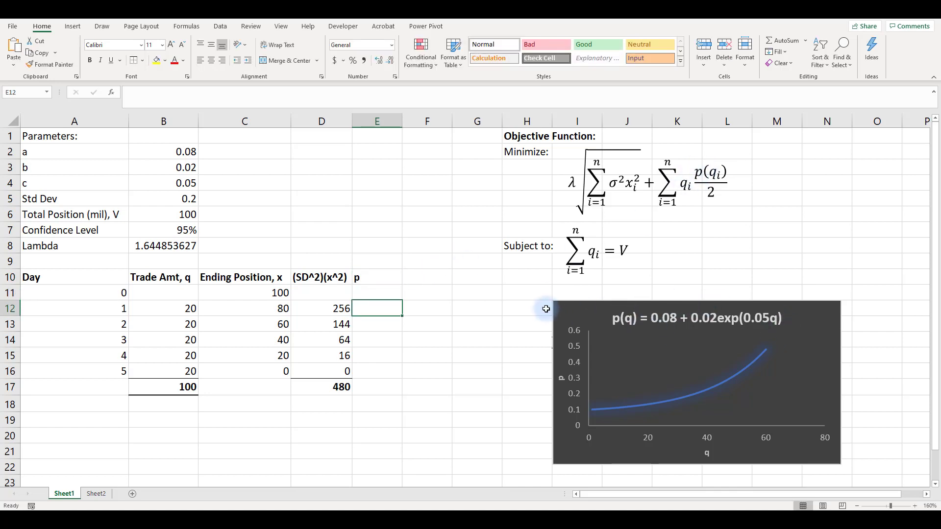
Step: Enter the price formula =B2+B3*EXP(B4*B12) in E12 and fill it down to E16
text(=)
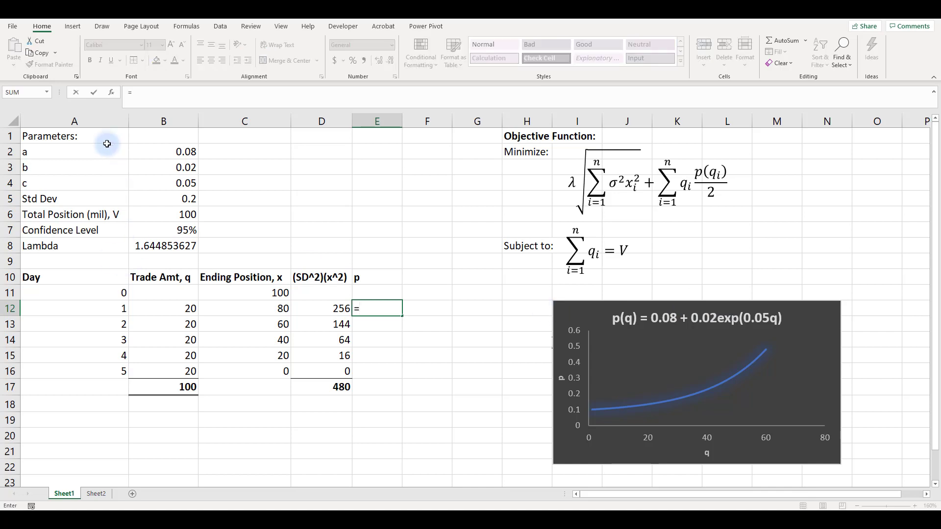
click(178, 153)
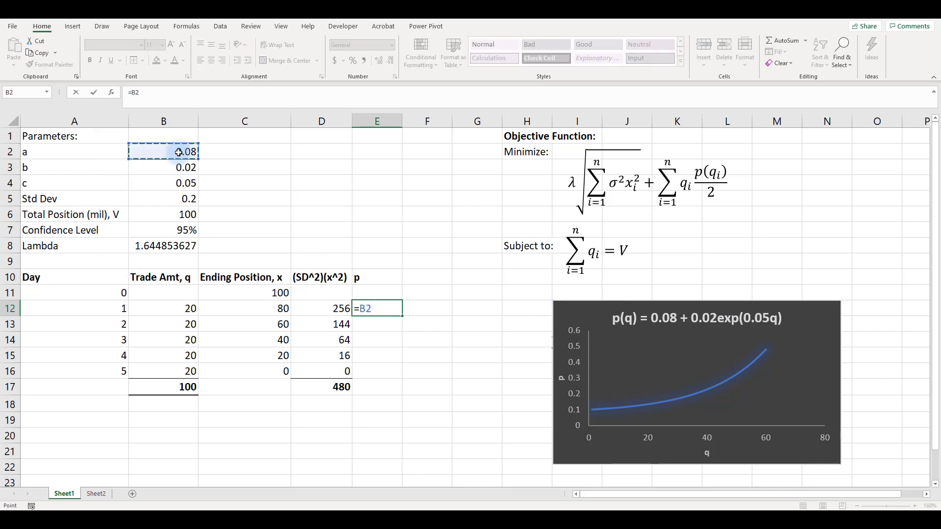
text(+)
click(179, 168)
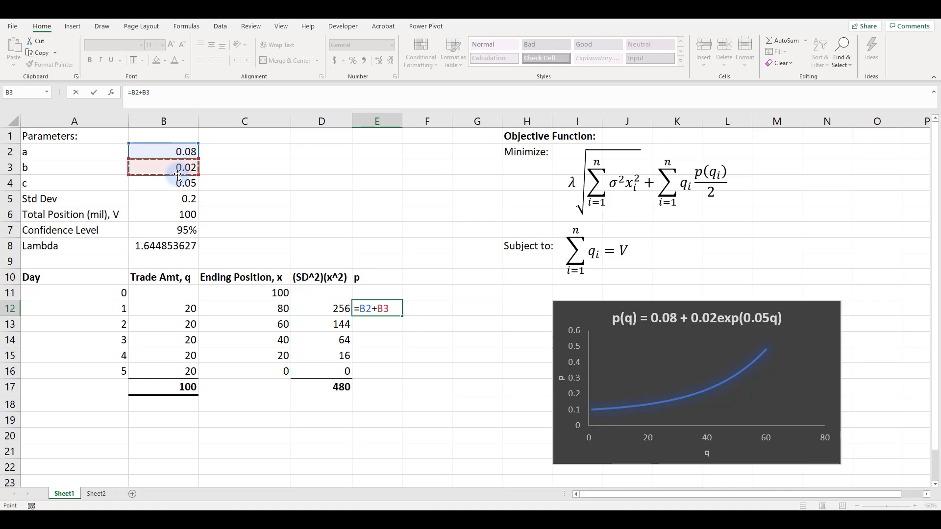
text(*exp)
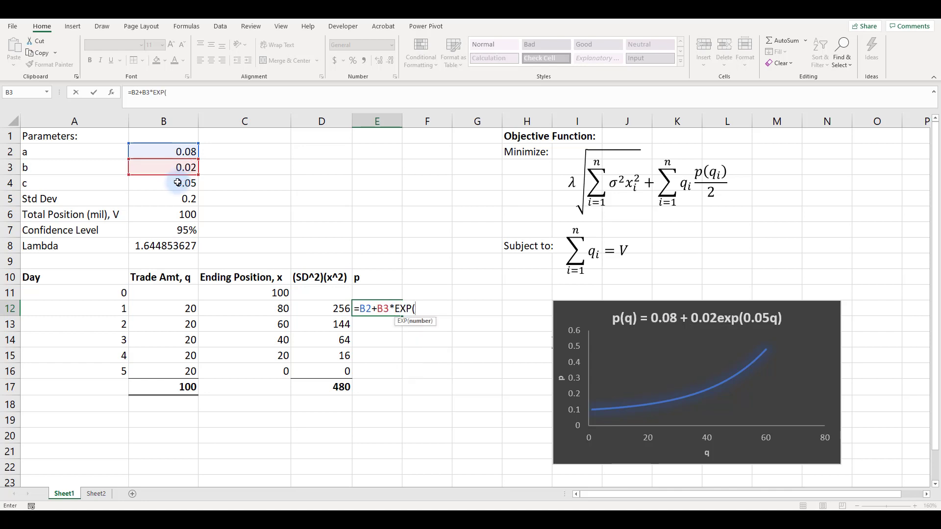
click(181, 183)
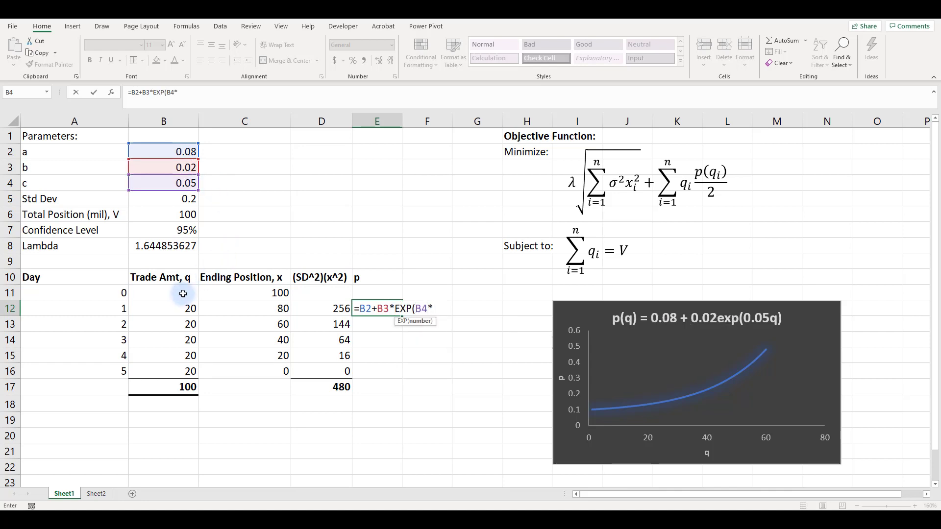
click(172, 307)
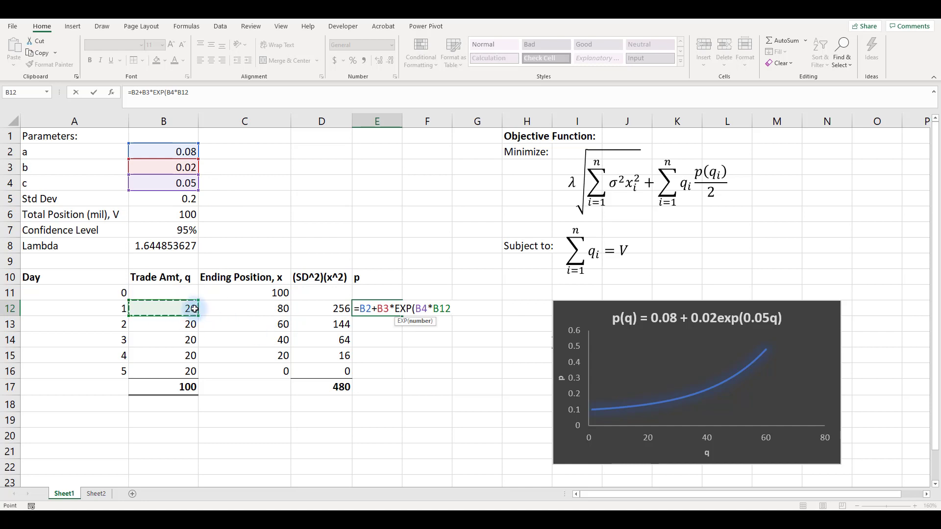
text())
key(Return)
key(Up)
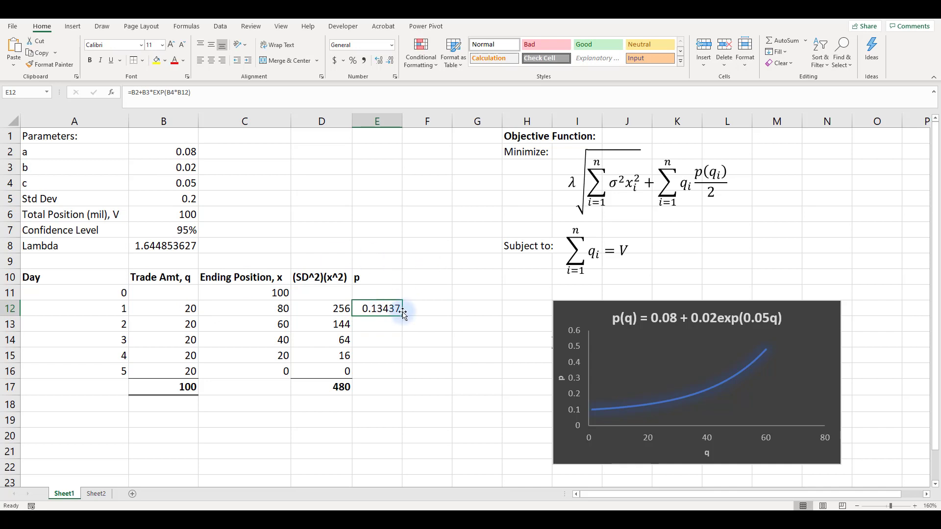
drag(402, 317, 387, 367)
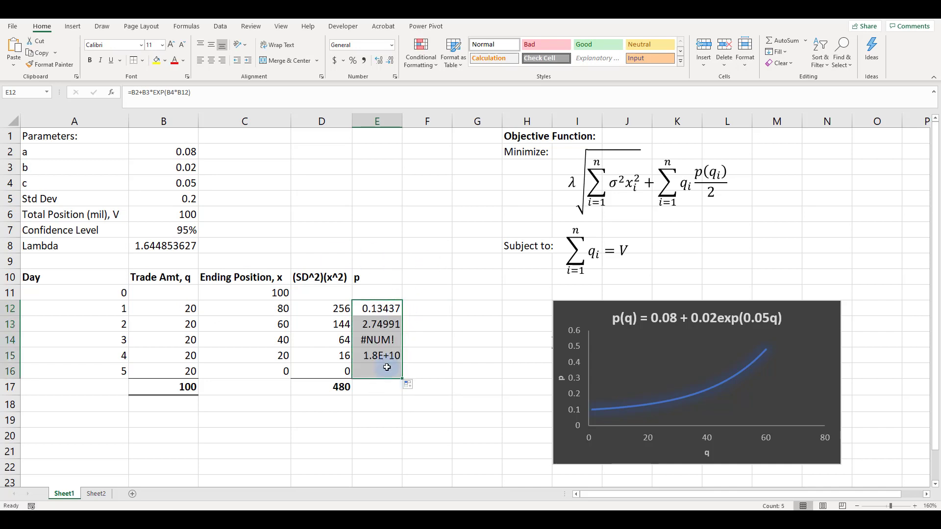
Step: Make the parameter references absolute in E12 so the formula reads =$B$2+$B$3*EXP($B$4*B12)
click(384, 311)
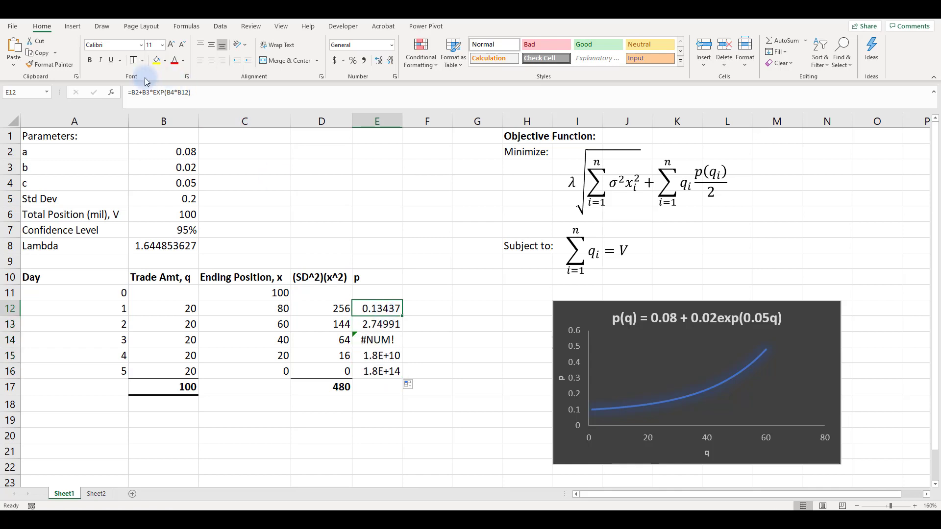
click(135, 92)
key(F4)
click(153, 92)
key(F4)
click(182, 92)
key(F4)
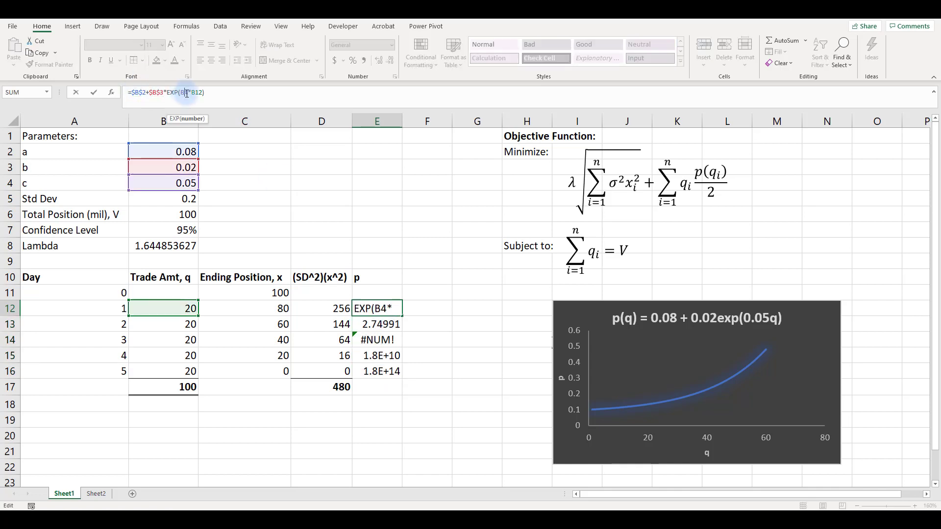
key(Return)
Step: Fill the corrected price formula from E12 down to E16 and center the p header in E10
drag(385, 308, 392, 371)
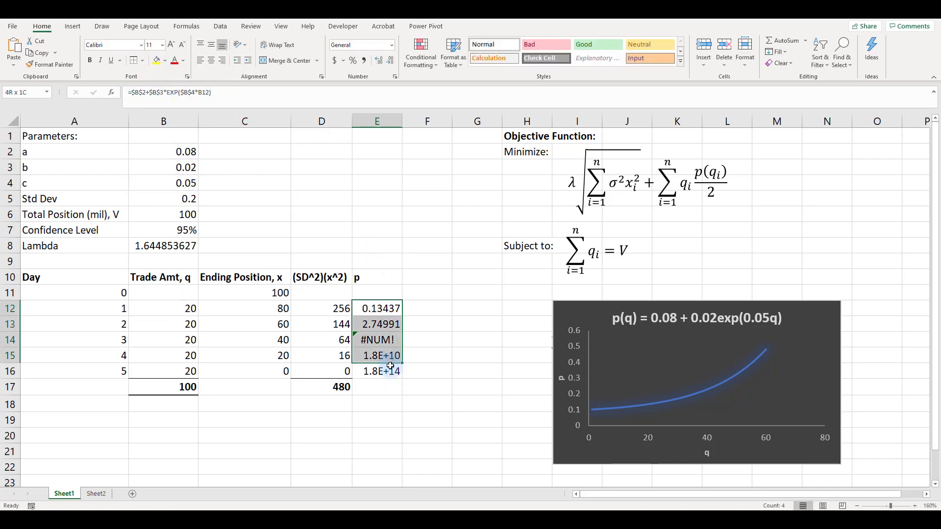
key(ctrl+d)
click(441, 356)
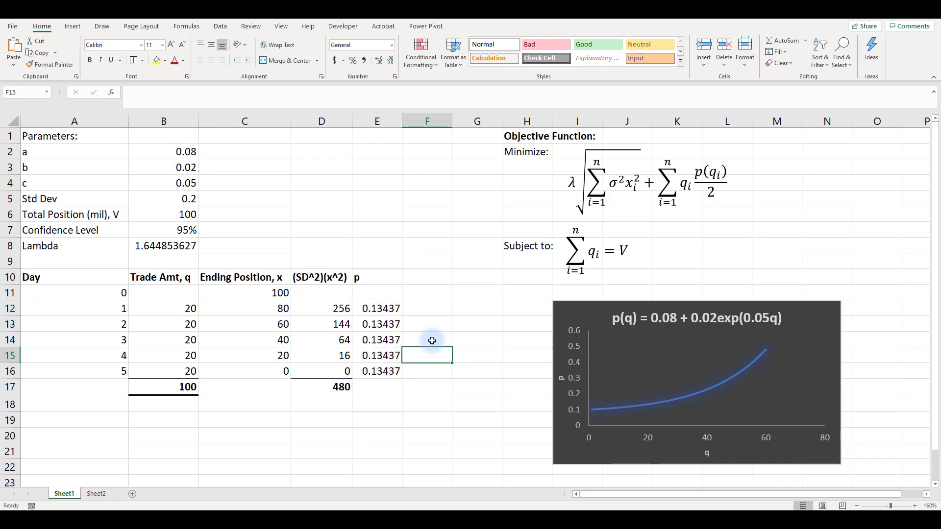
click(377, 278)
click(211, 60)
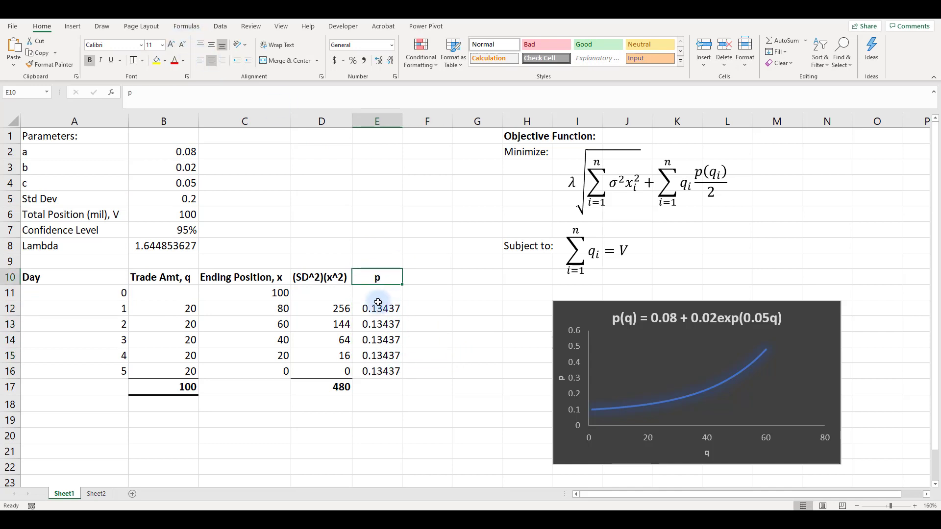
click(162, 307)
Step: Add the column header pq/2 in F10 and center it
click(437, 272)
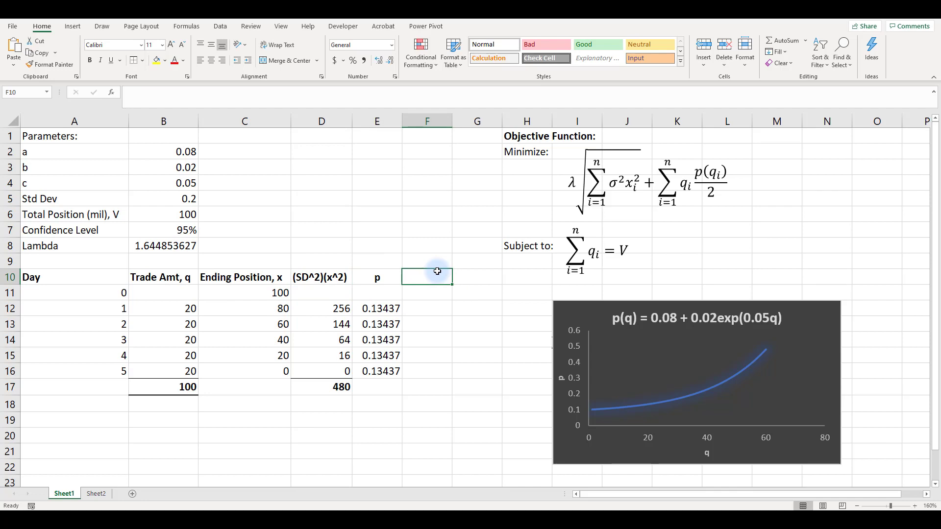
text(pq/2)
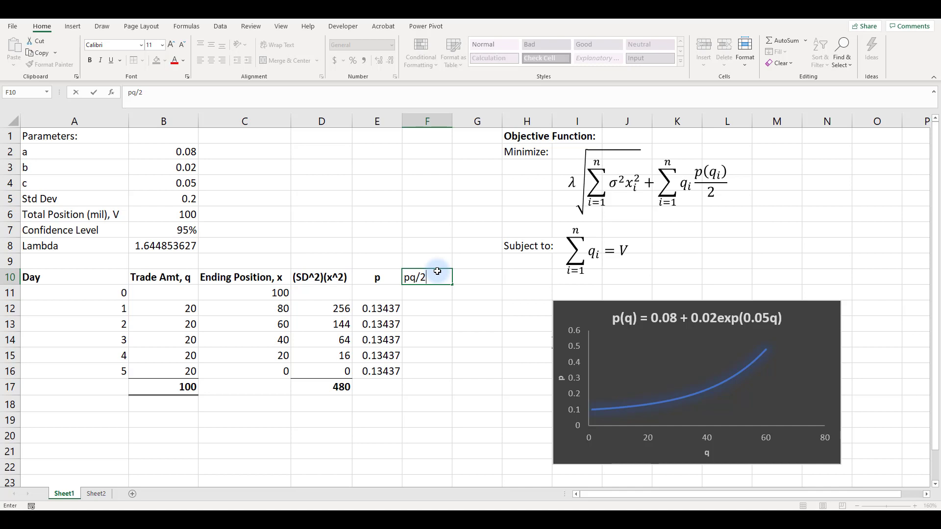
key(Return)
click(437, 271)
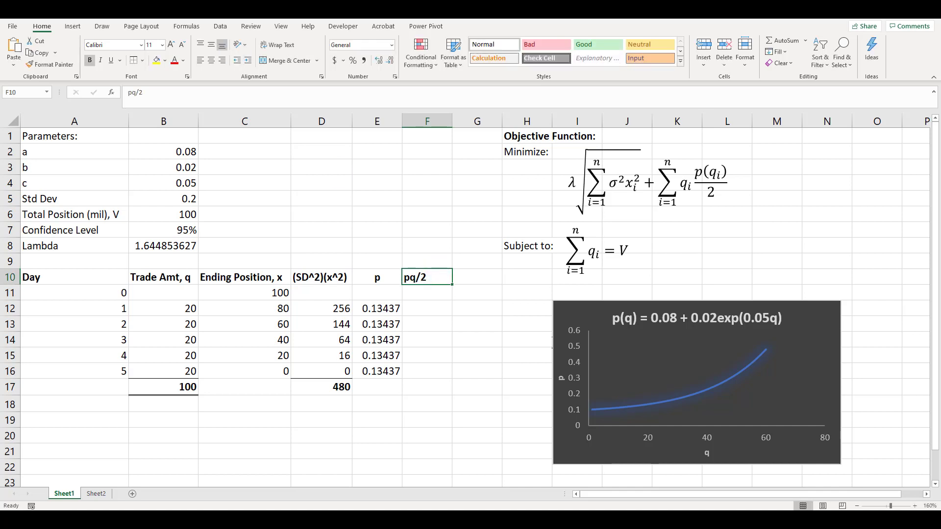
click(211, 60)
click(416, 294)
Step: Enter the trading cost formula =E12*B12/2 in F12 and fill it down to F16
click(426, 308)
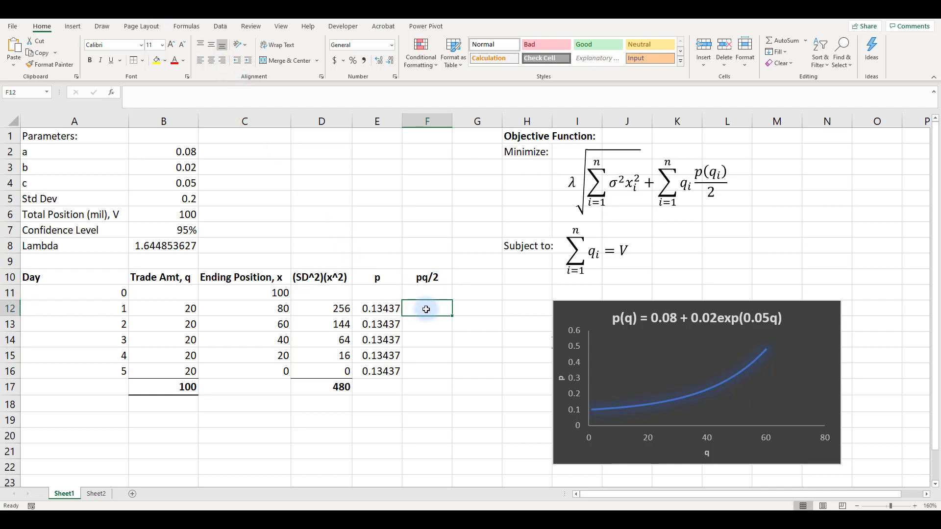
text(=)
key(Left)
text(*)
key(Left)
key(Left)
key(Left)
key(Left)
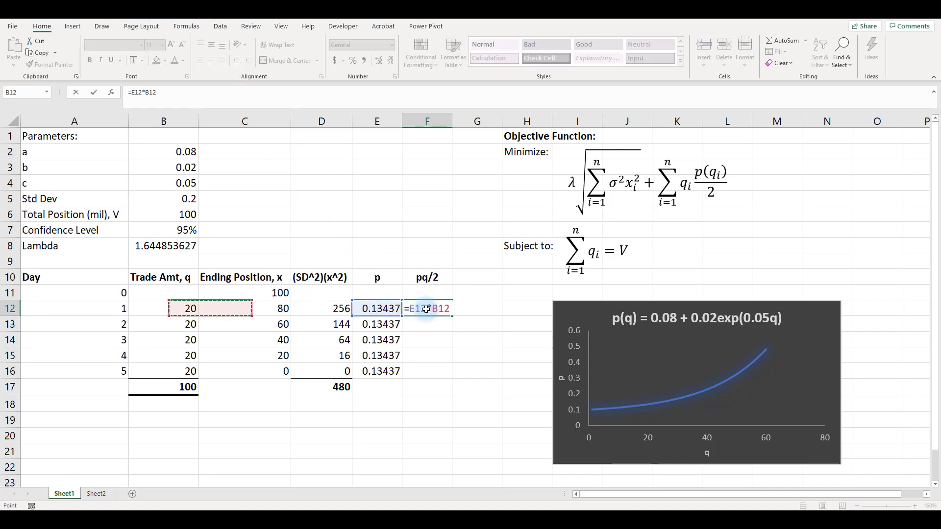
key(Left)
key(Right)
key(ctrl+Return)
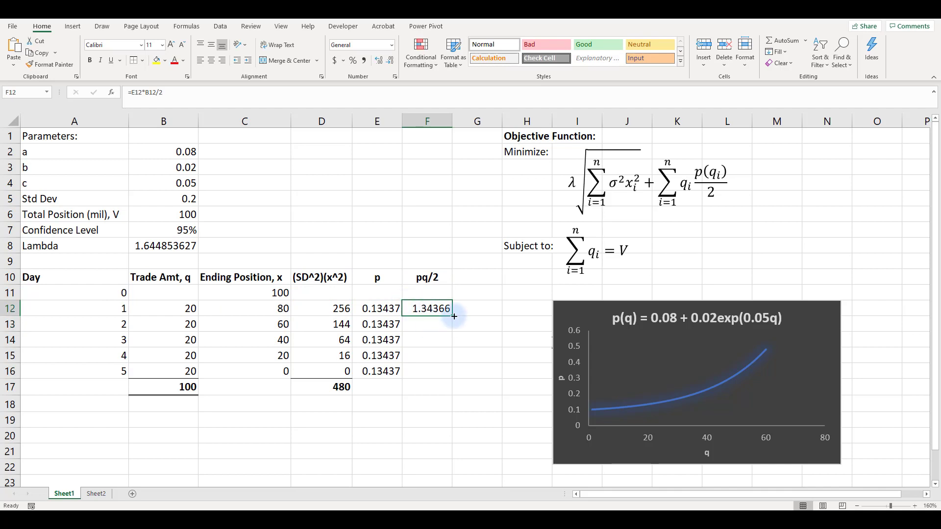
drag(453, 316, 437, 374)
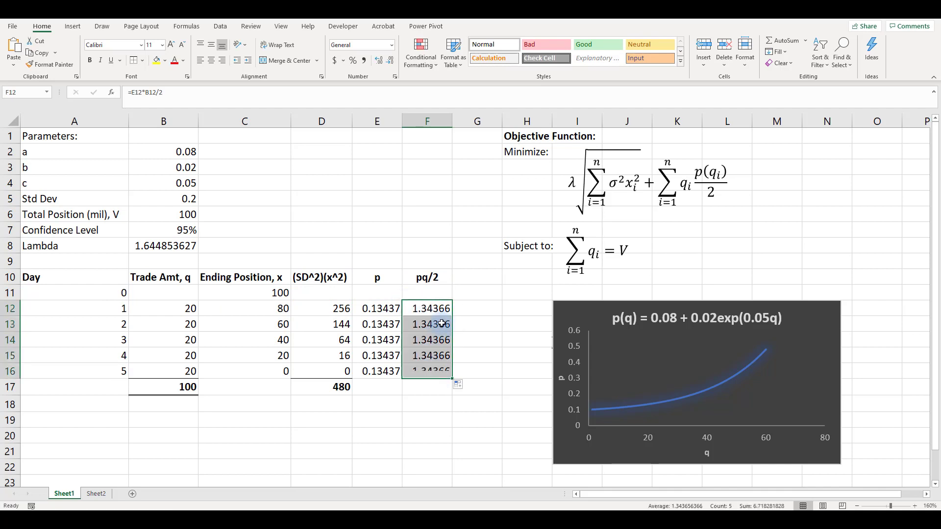
Step: Check the cell references of the trading cost formulas in F12 and F13
key(F2)
key(Return)
key(F2)
key(Return)
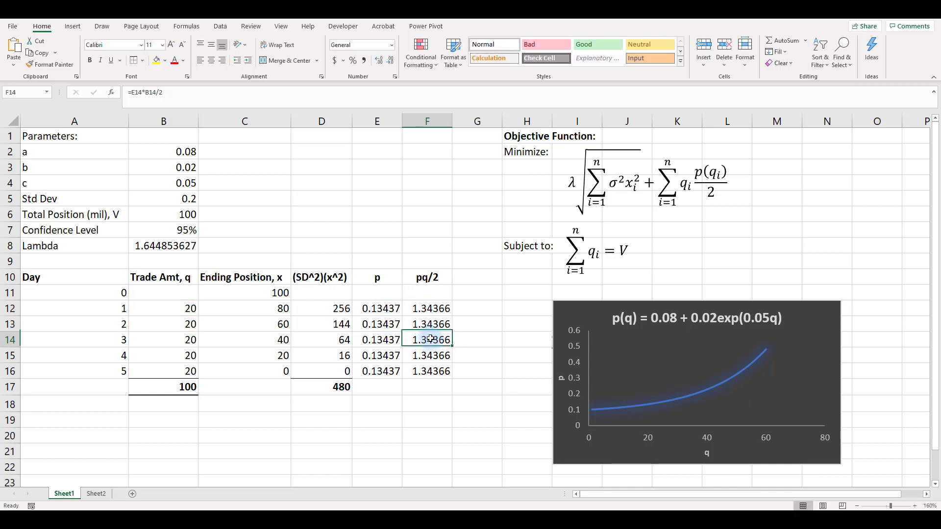
Step: Total the pq/2 column in F17 with =SUM(F12:F16) and make the total bold
click(435, 383)
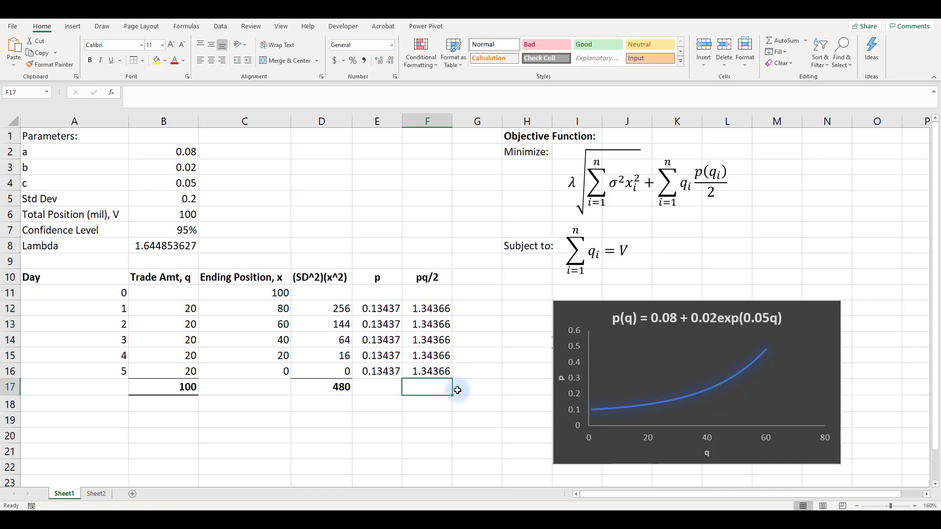
key(alt+equal)
key(Return)
key(Up)
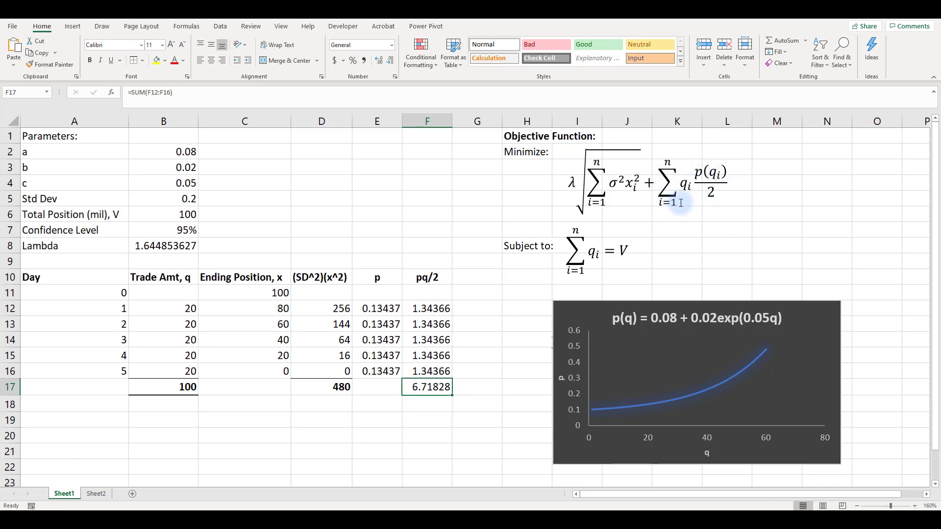
Step: Add the label VaR in C19
click(286, 417)
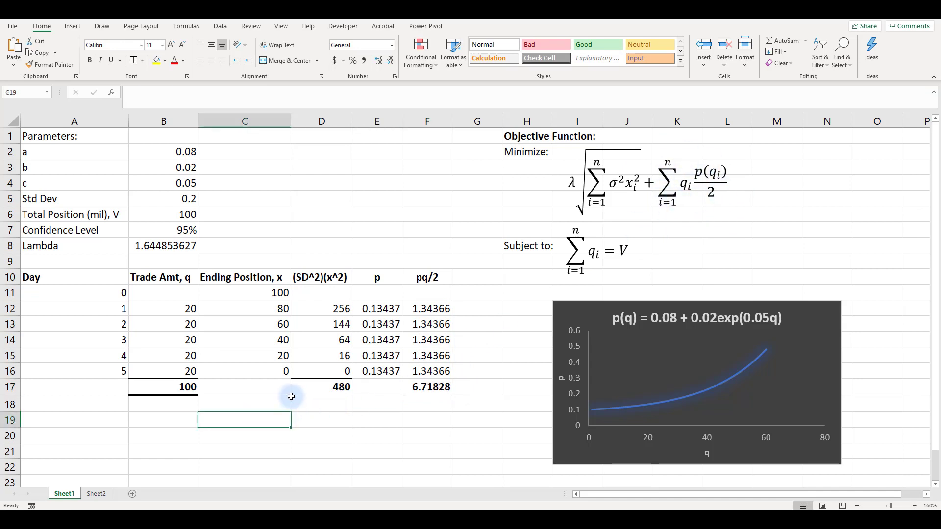
text(VaR)
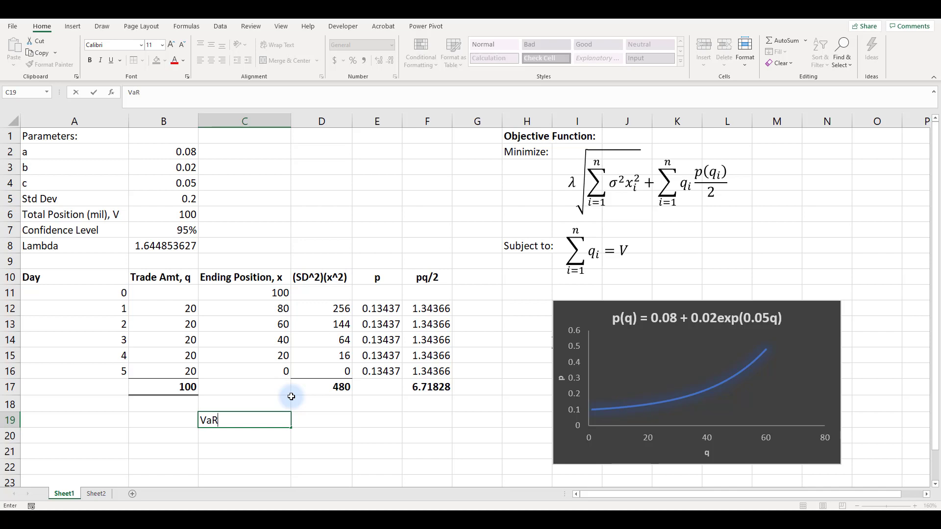
key(Tab)
click(291, 394)
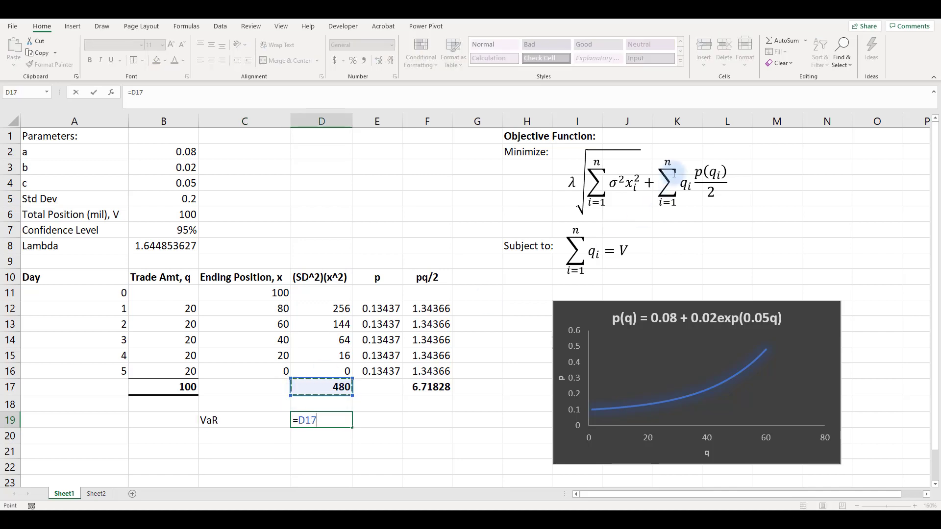
key(BackSpace)
key(BackSpace)
key(BackSpace)
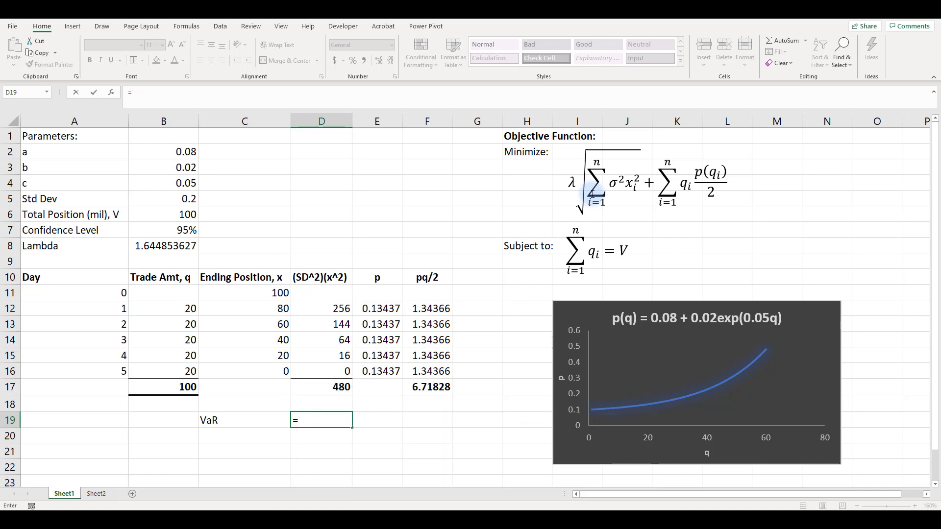
Step: Calculate the VaR in D19 with =B8*SQRT(D17)
click(167, 245)
text(*sq)
key(Tab)
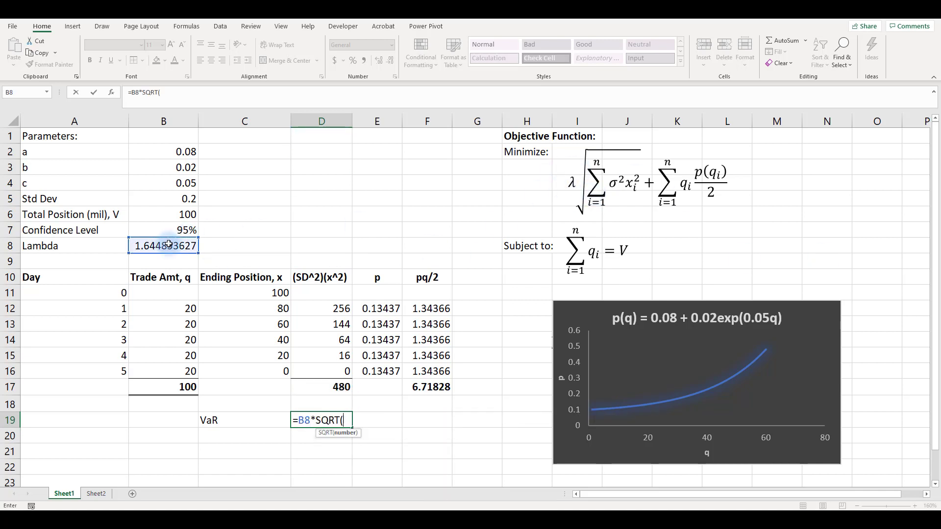
click(334, 386)
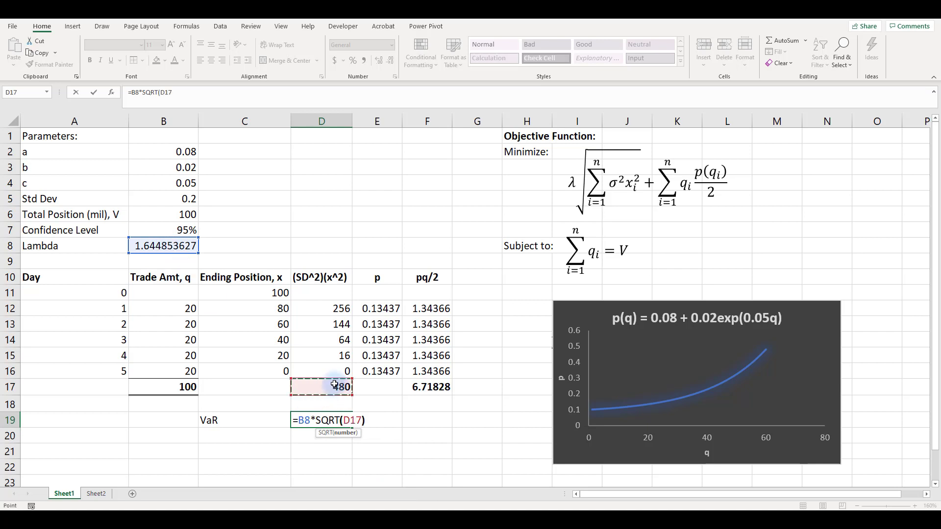
text())
key(Return)
Step: Add the label Trading Costs in C20 and link D20 to the pq/2 total with =F17
key(Left)
text(Trad)
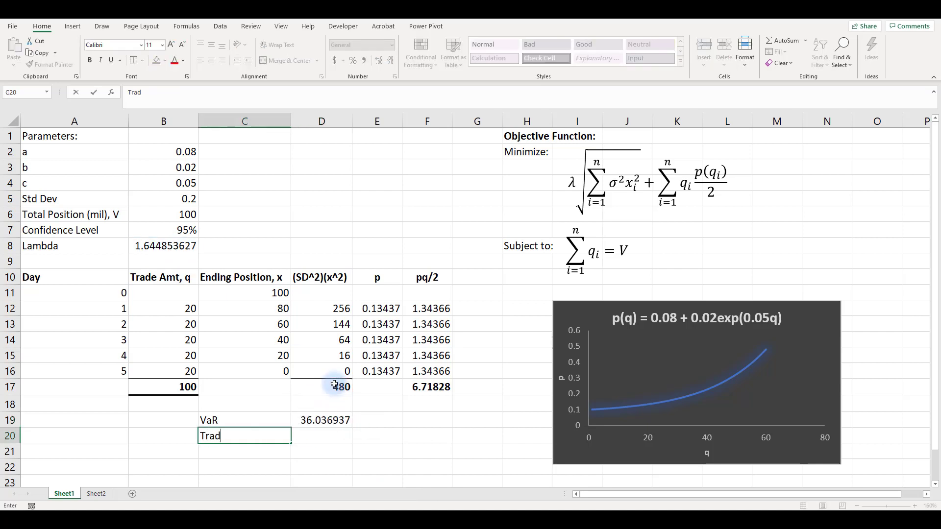
key(Tab)
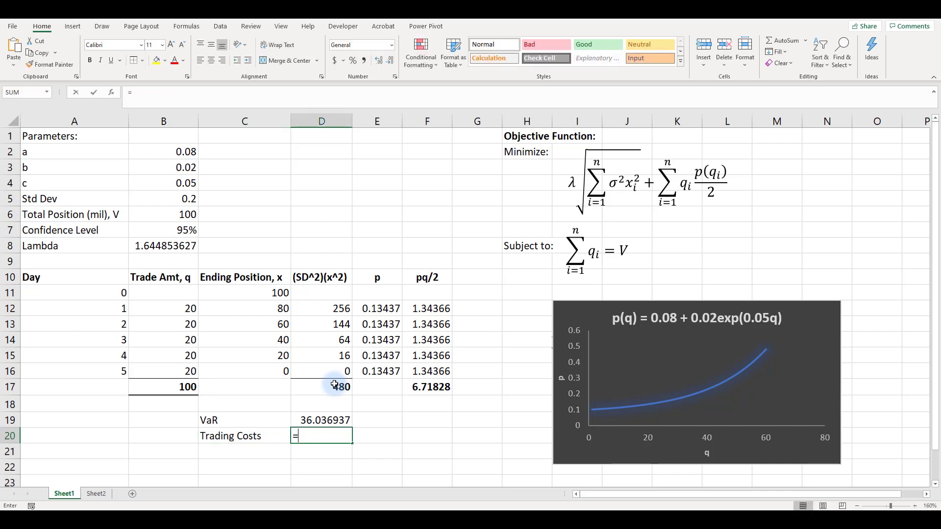
text(=)
click(427, 387)
key(Return)
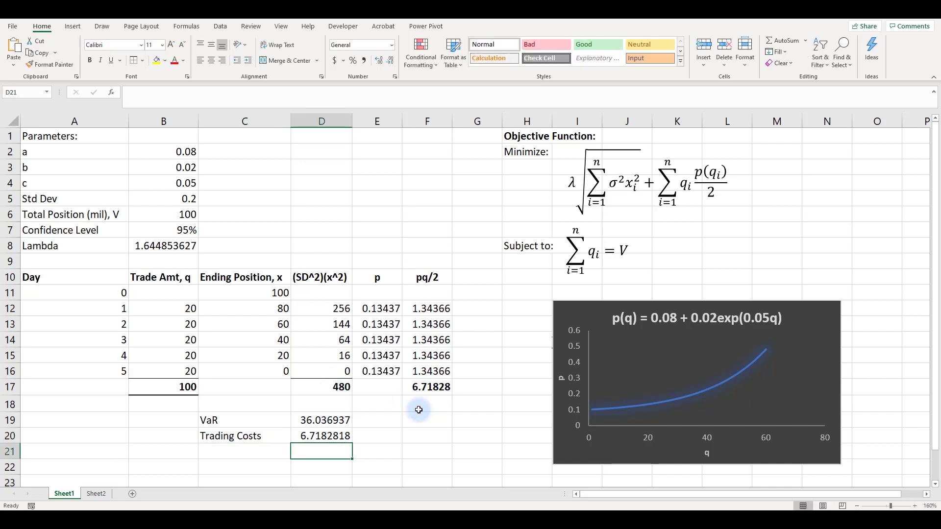
Step: Add a top border to the pq/2 total in F17
click(443, 392)
click(422, 293)
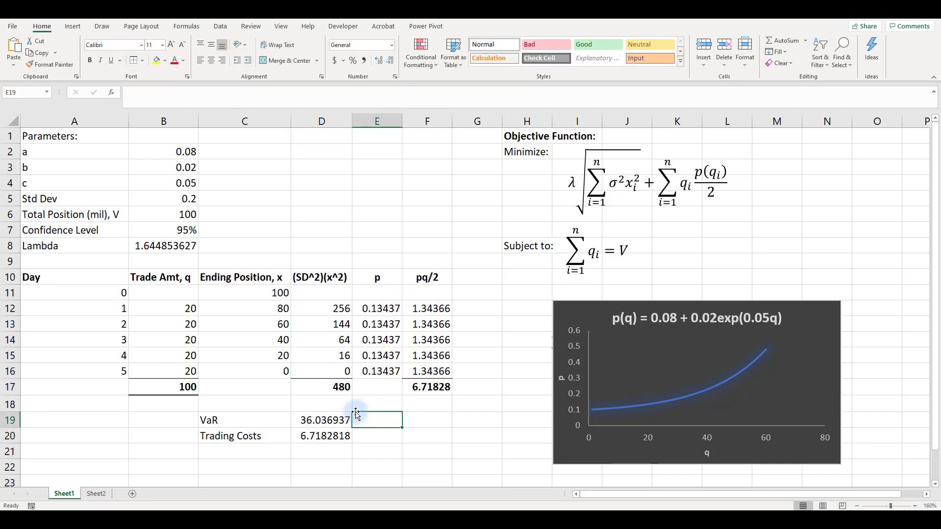
Step: Add the label VaR + Trading Costs in C21
click(270, 446)
text(VaR)
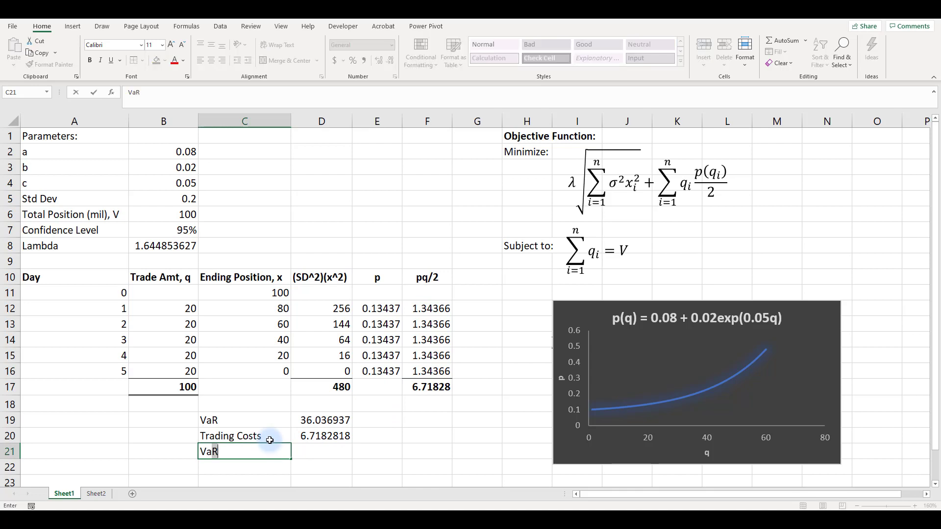
text( + Trading Cost)
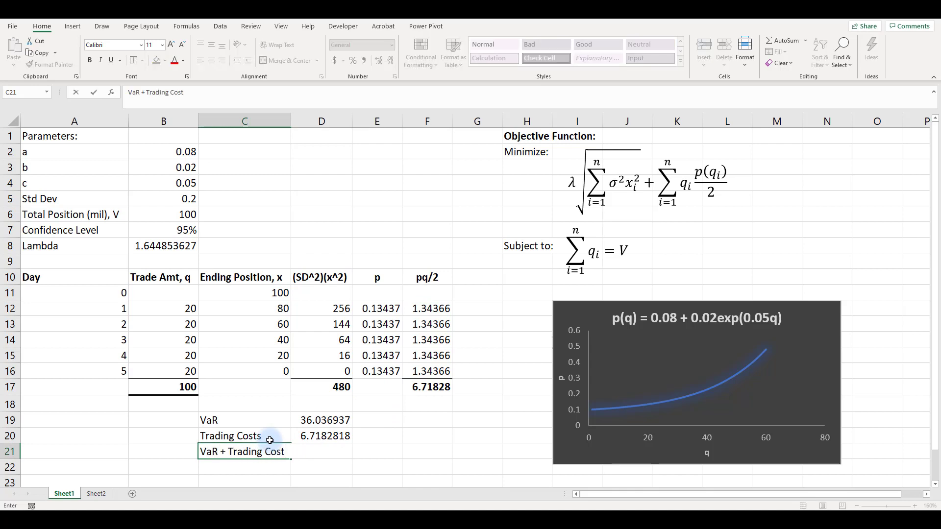
text(s)
key(Return)
key(Up)
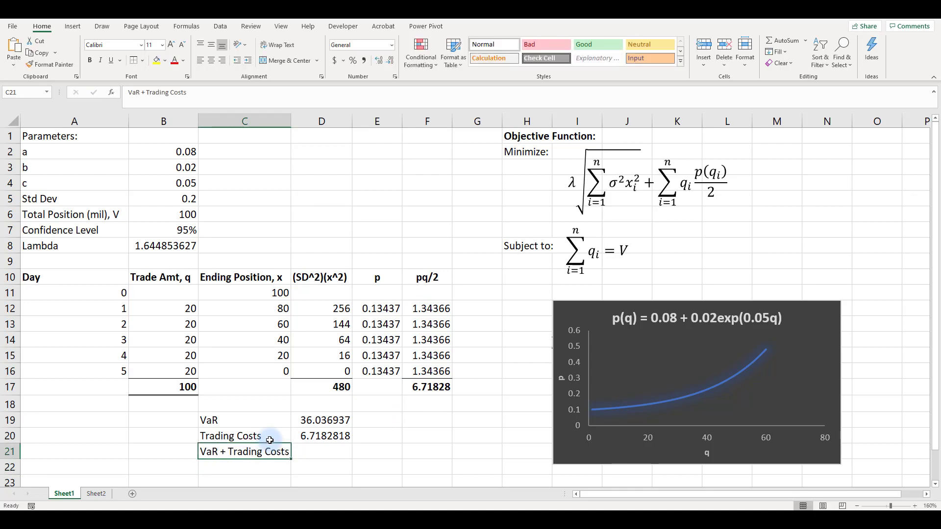
Step: Total the VaR and trading costs in D21 with =SUM(D19:D20) and format D19:D21 as numbers with two decimals
click(316, 449)
key(alt+equal)
key(Return)
key(Up)
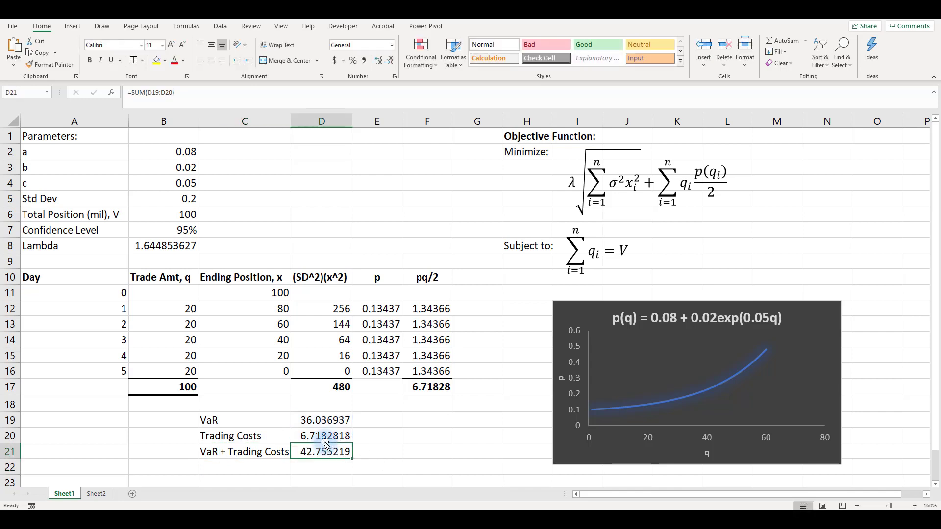
drag(338, 420, 346, 449)
key(ctrl+shift+1)
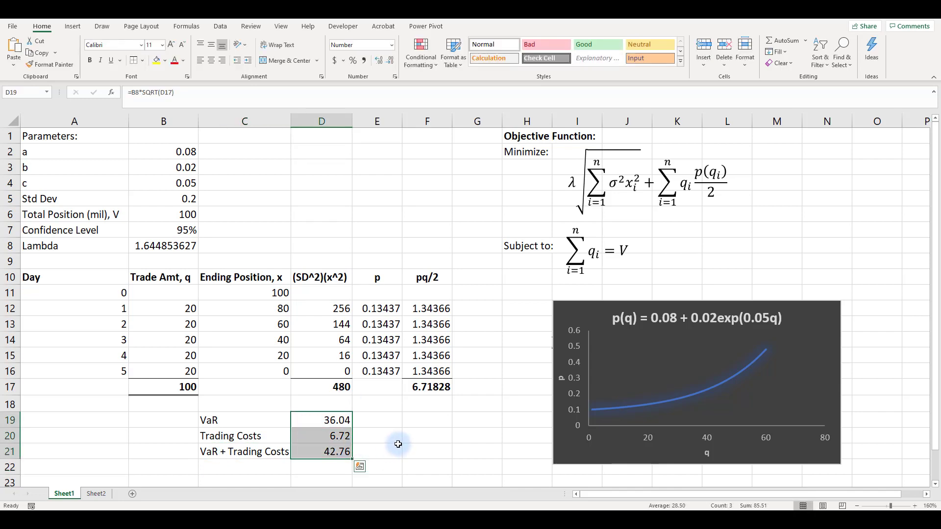
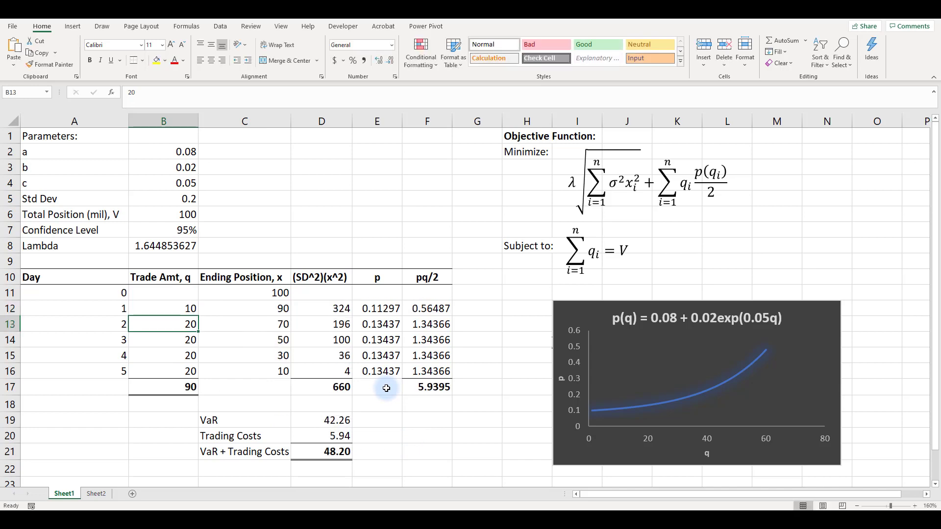
Step: Try a schedule that trades 100 on day 1 and 0 on days 2 to 5, and check the total in D21
key(Up)
text(100)
key(Return)
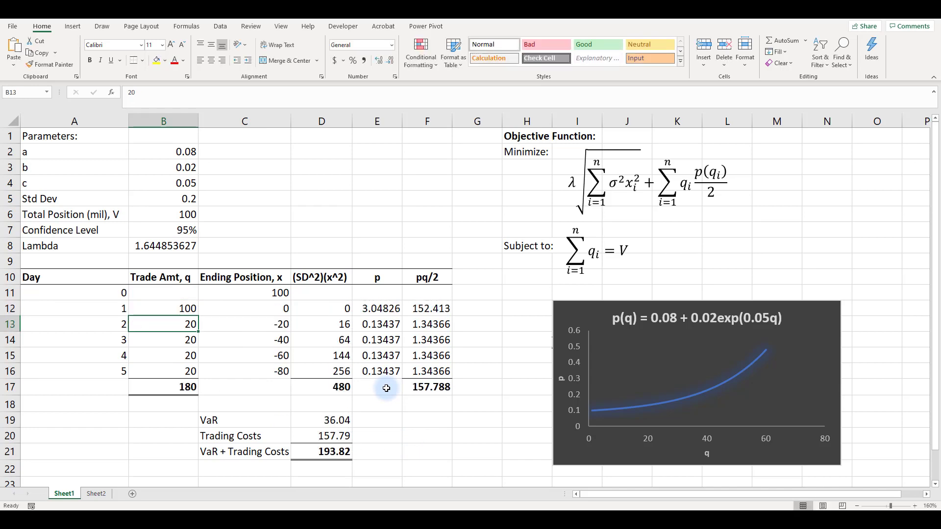
text(0)
key(Return)
text(0)
key(Return)
text(0)
key(Return)
text(0)
key(Return)
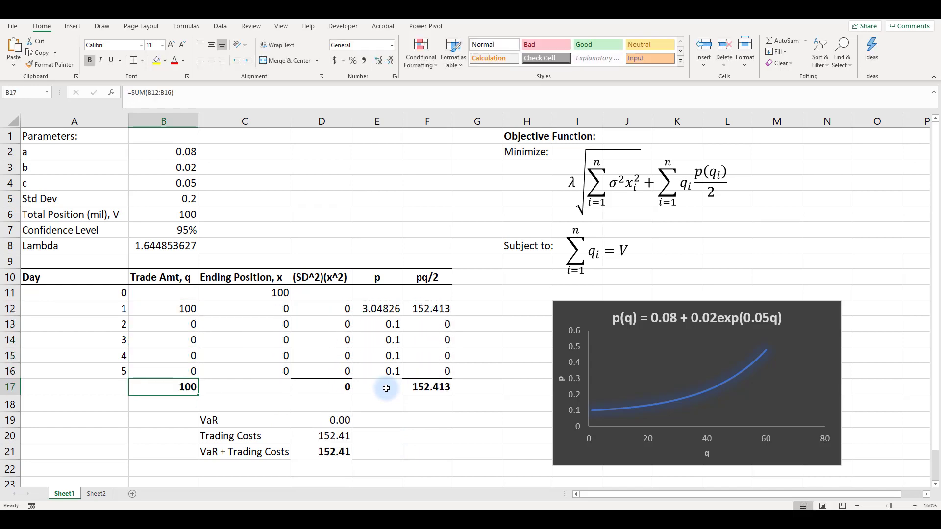
click(314, 455)
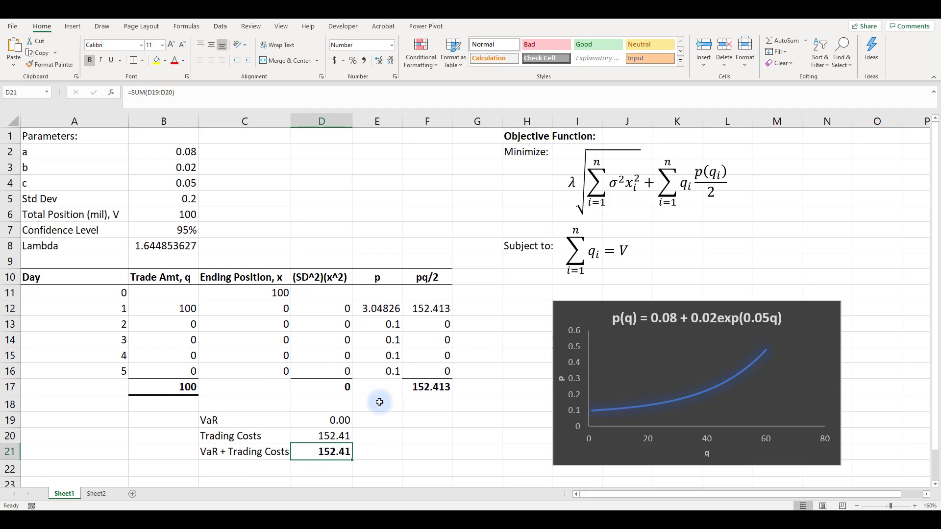
Step: Try trading 90 on day 1 and 10 on day 2, and check the VaR + Trading Costs total
click(187, 309)
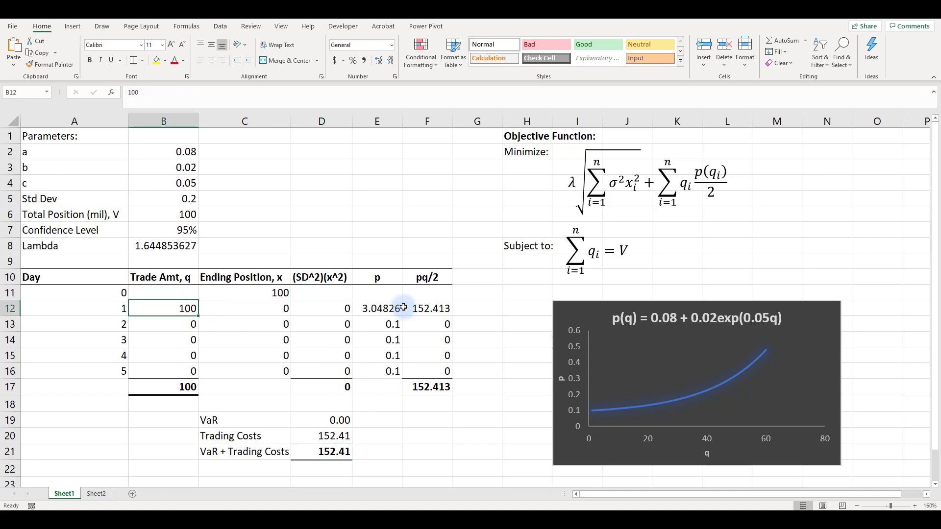
text(90)
key(Return)
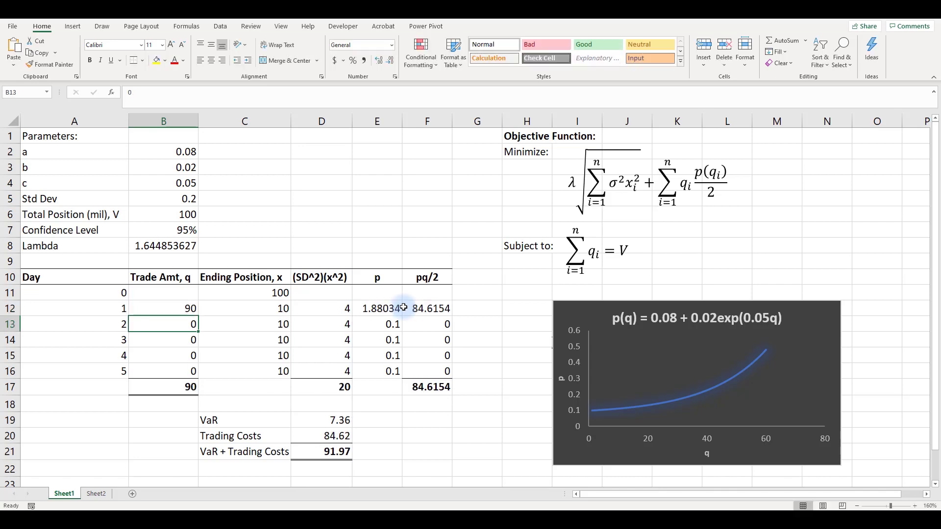
text(10)
key(Return)
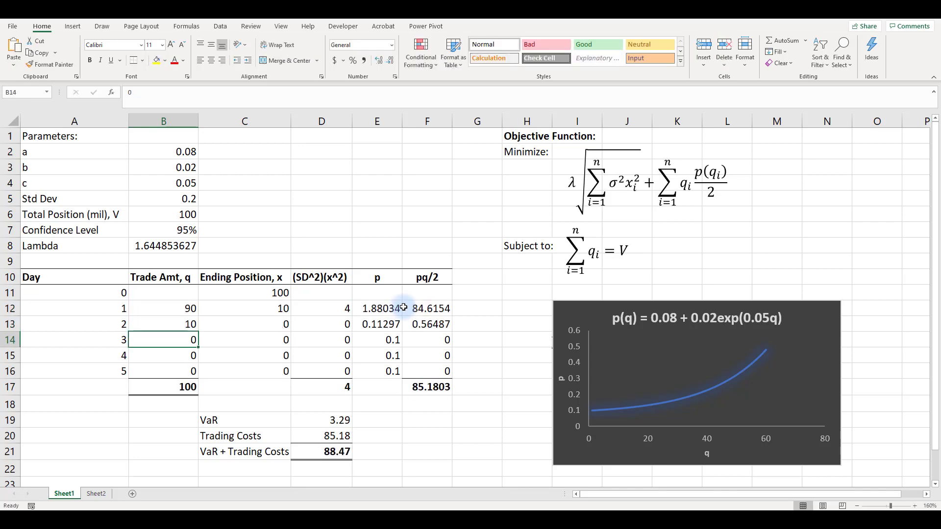
click(338, 453)
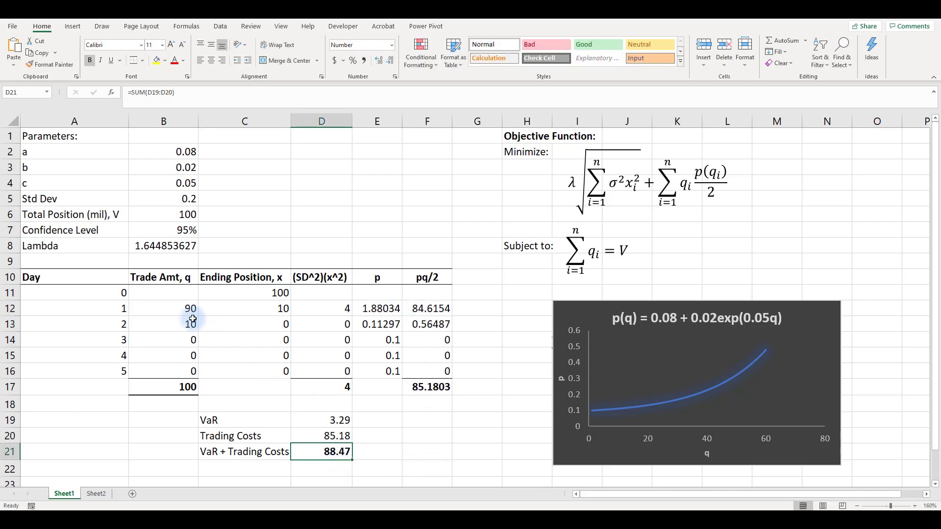
Step: Try trading 40 on day 1 and 20 on each of days 2 to 4, and review those amounts
click(189, 308)
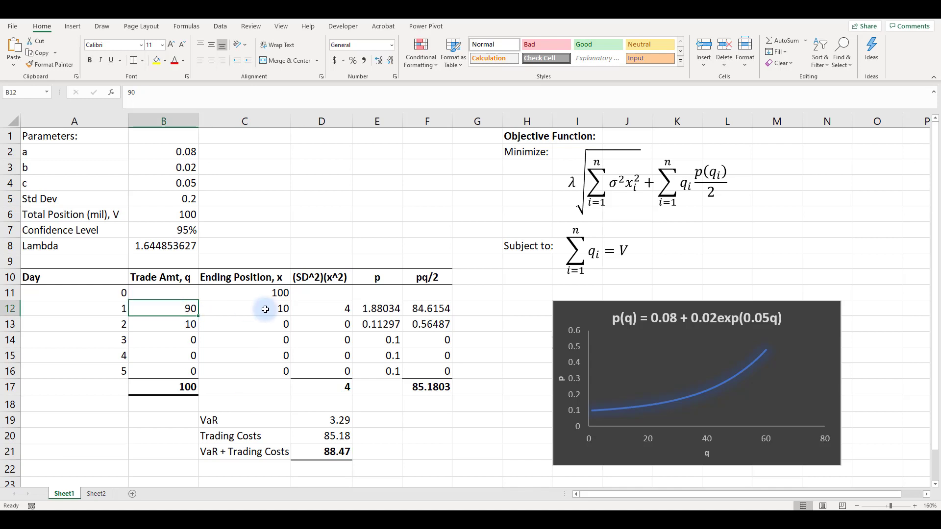
text(40)
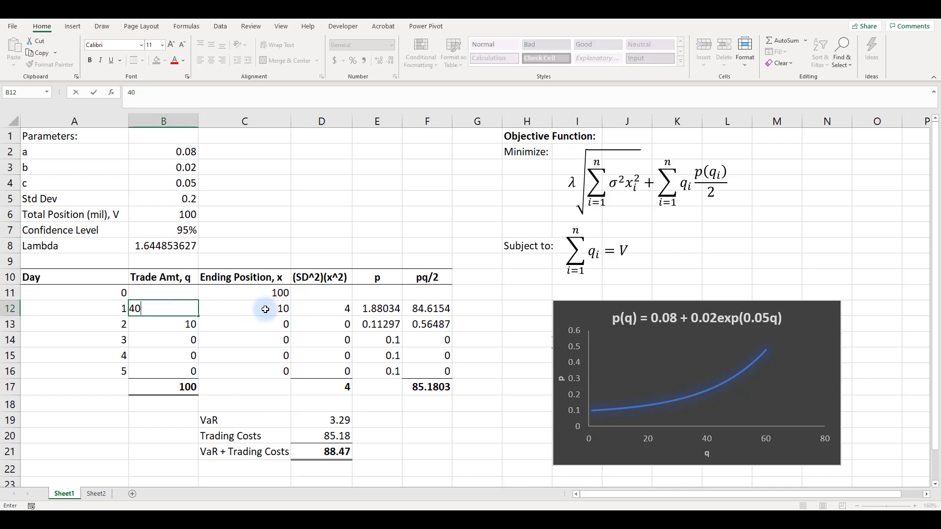
key(Return)
text(0)
key(Return)
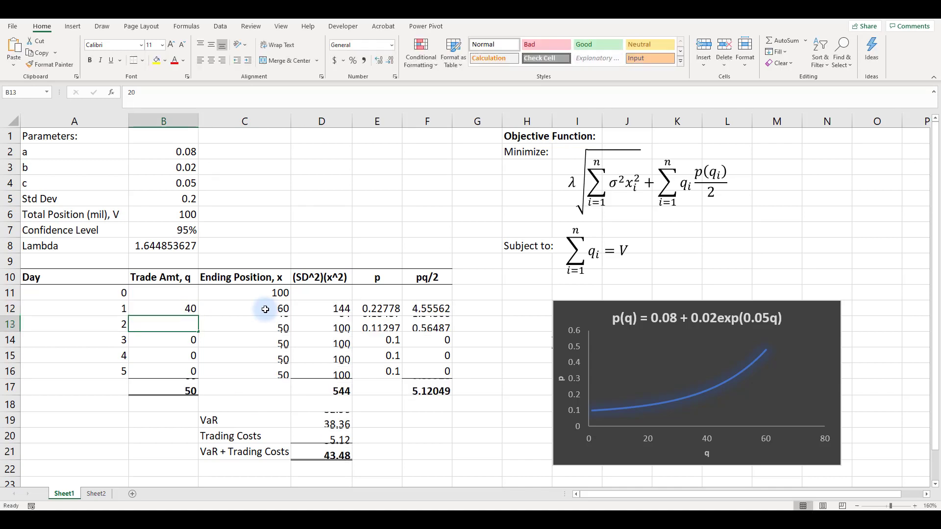
text(20)
key(Return)
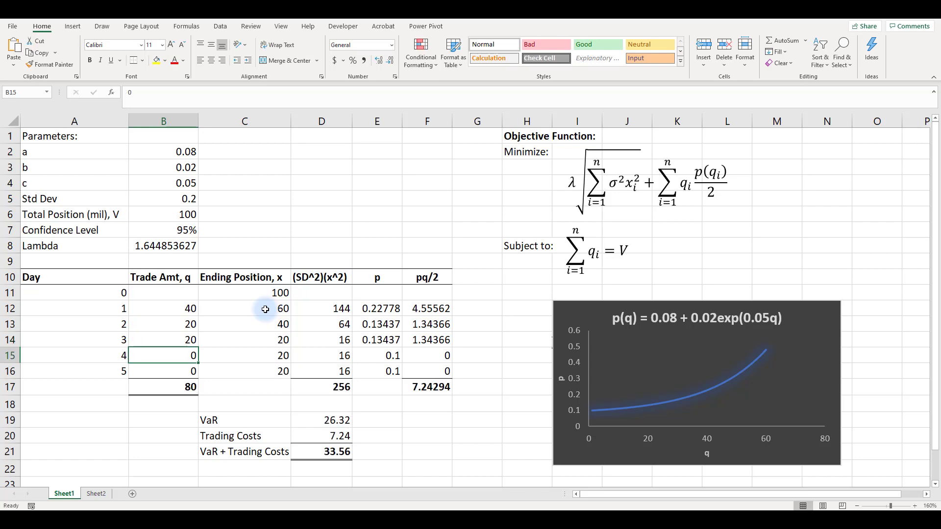
text(20)
key(Return)
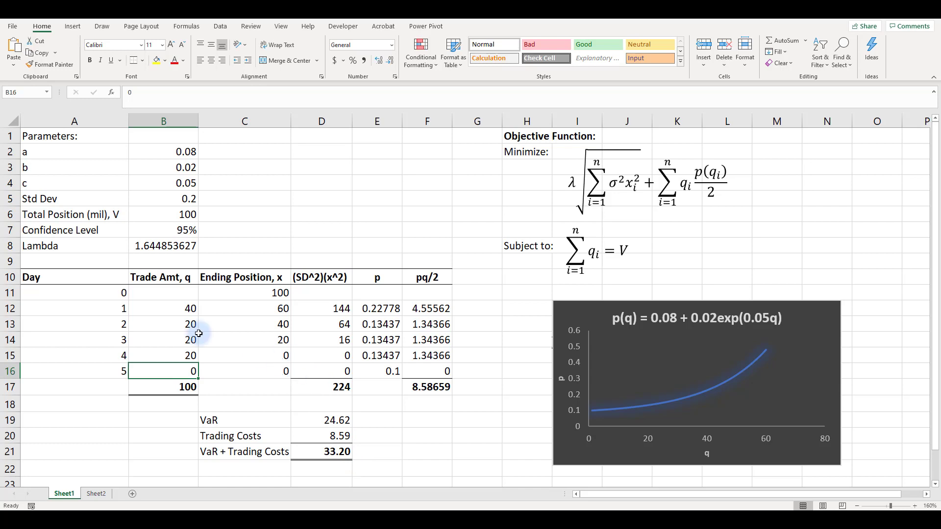
drag(175, 306, 174, 356)
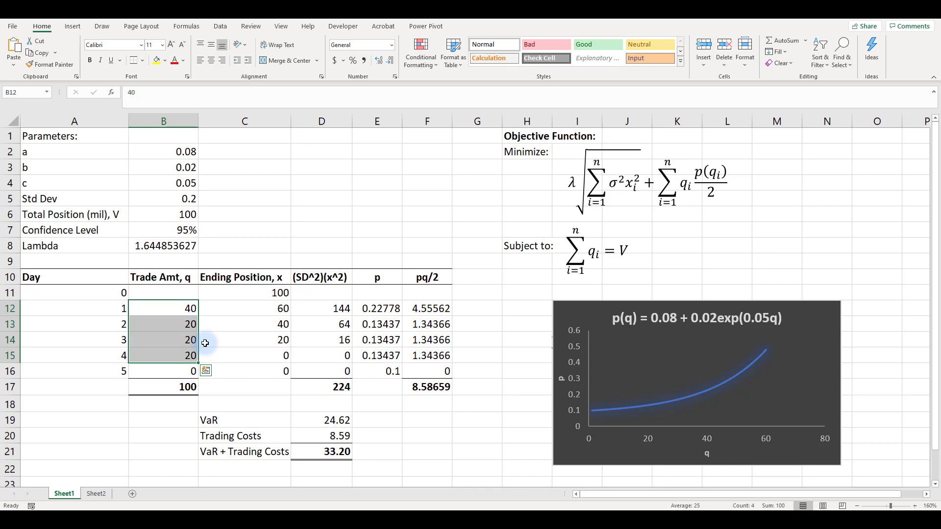
click(308, 227)
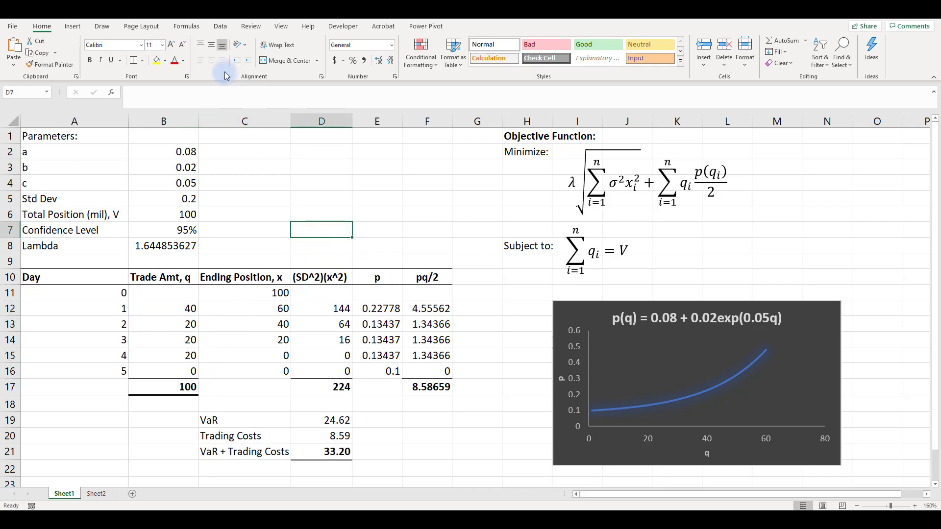
Step: Set up Solver to minimize the VaR + Trading Costs total in D21 by changing the trade amounts in B12:B16
click(221, 27)
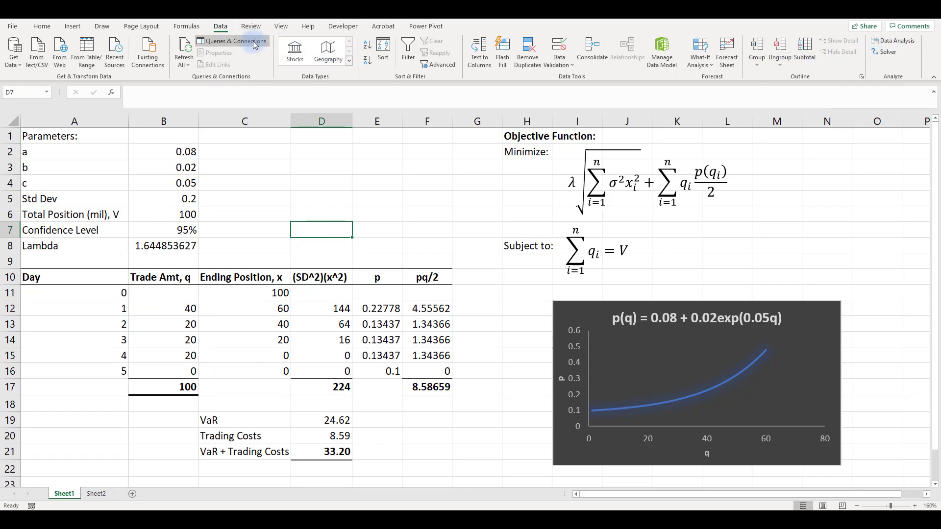
click(885, 51)
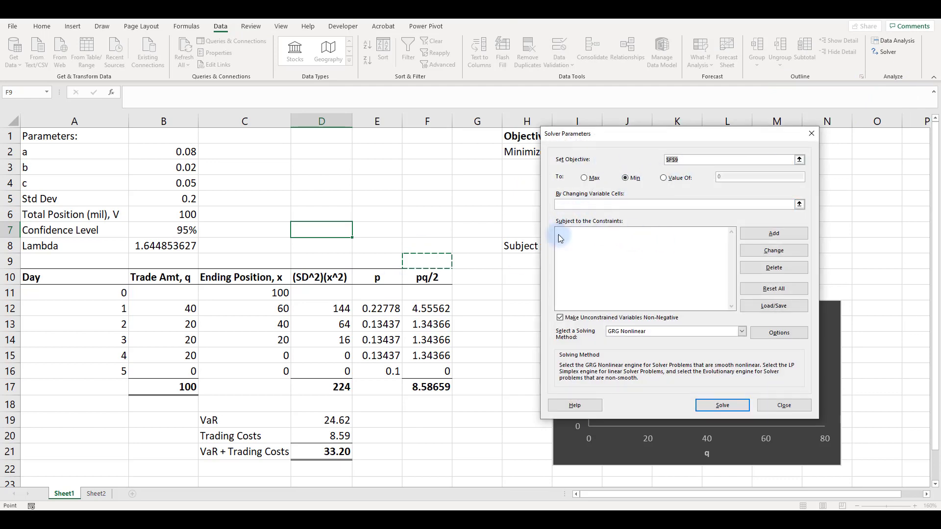
click(325, 451)
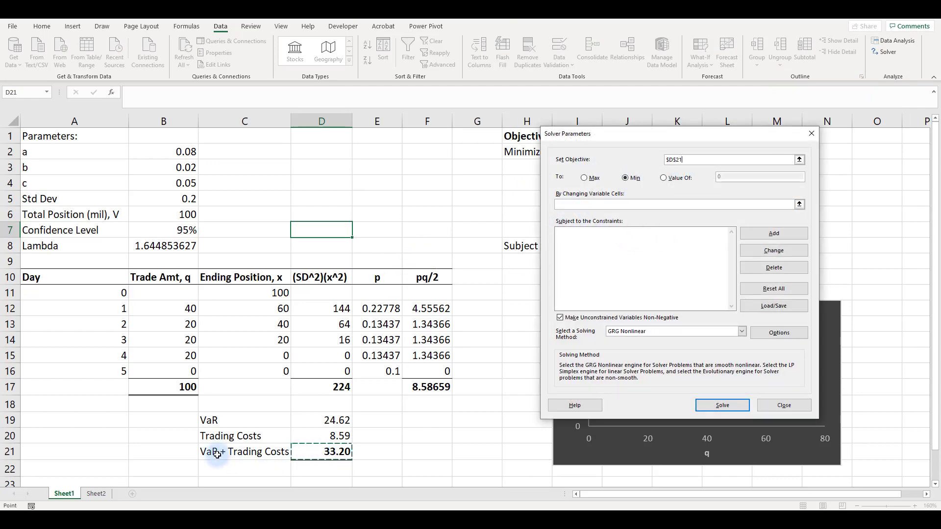
click(633, 178)
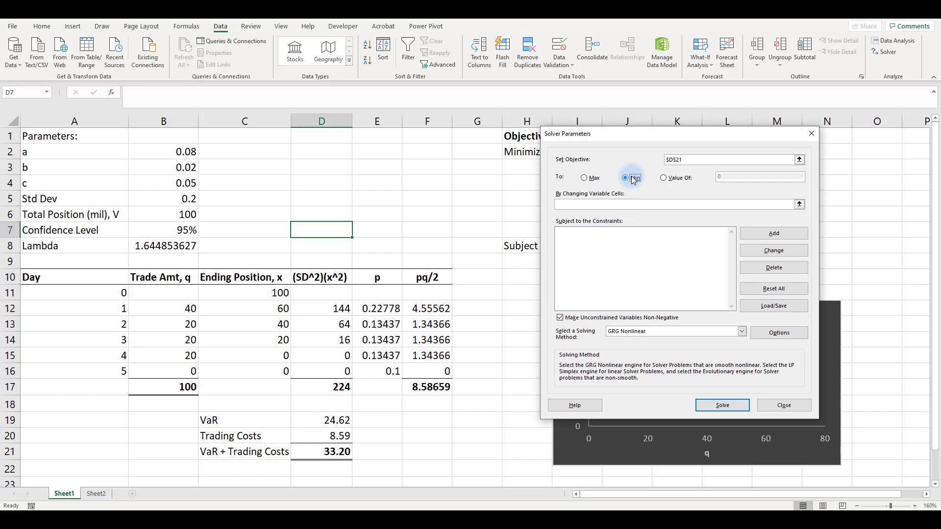
click(592, 204)
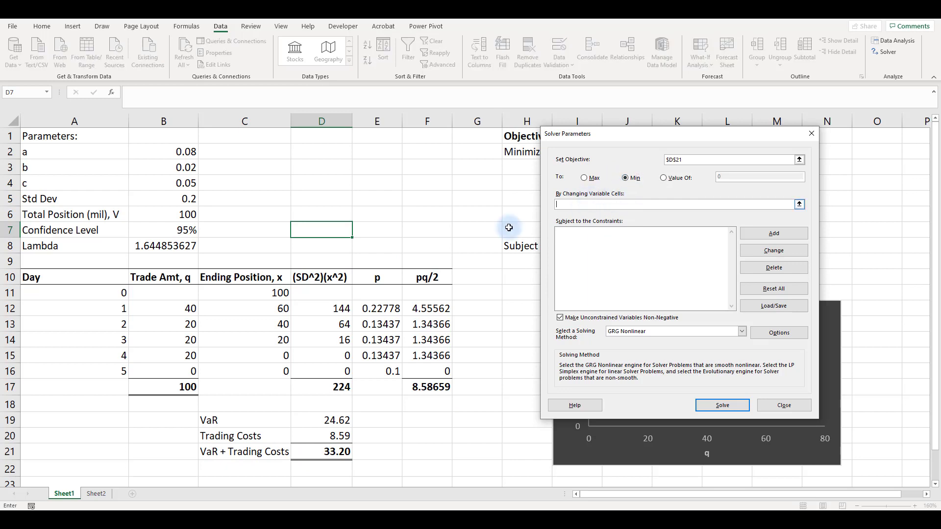
drag(181, 308, 180, 369)
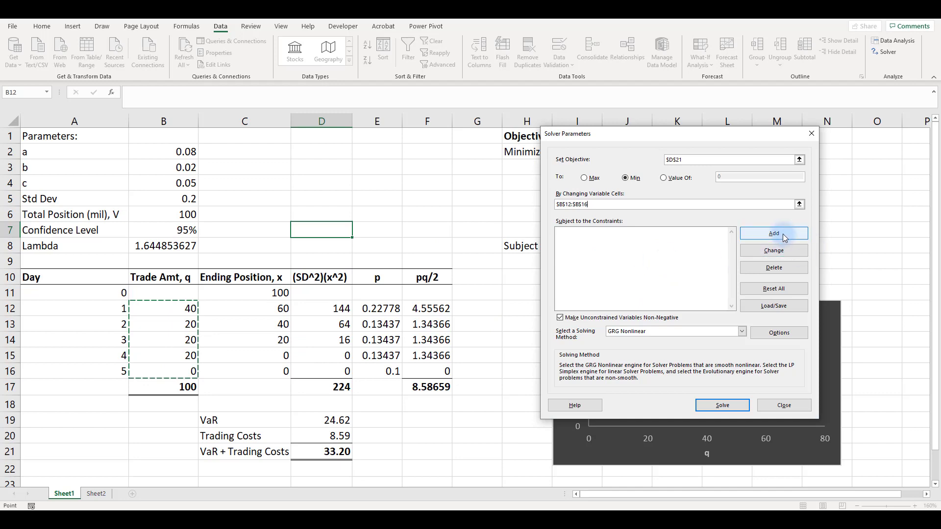
Step: Add a Solver constraint that the total traded in B17 equals the total position in B6
click(782, 234)
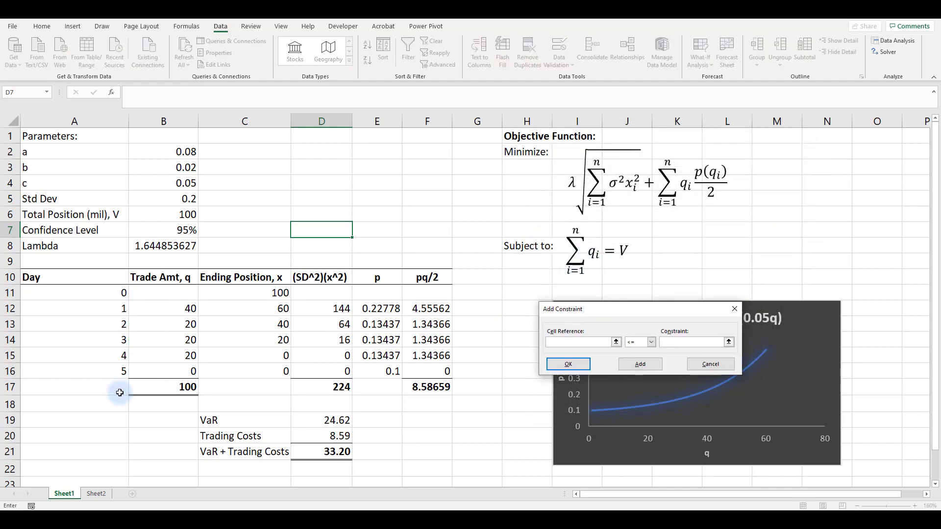
click(177, 387)
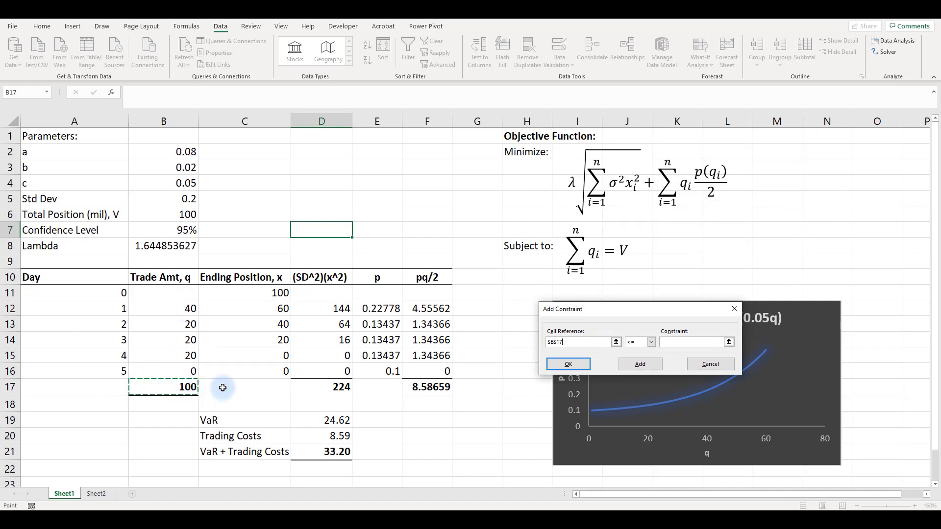
click(651, 342)
click(637, 358)
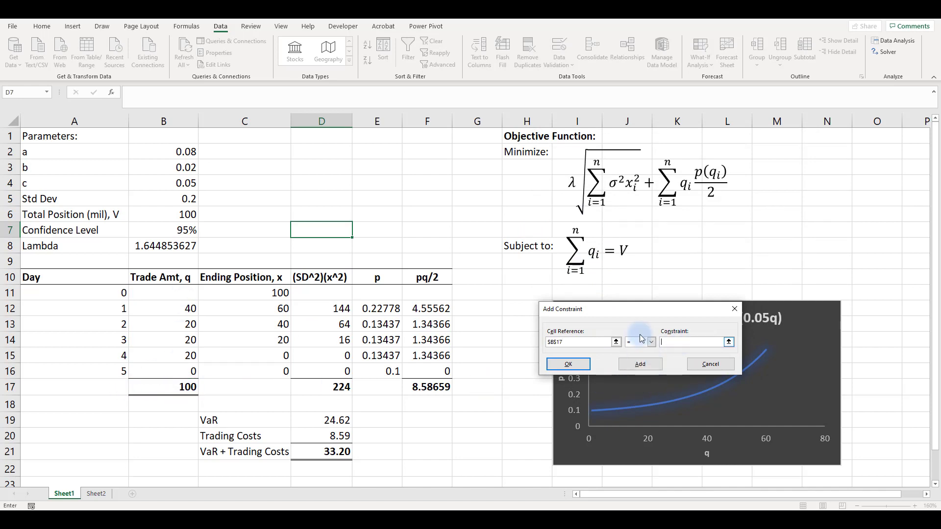
click(139, 209)
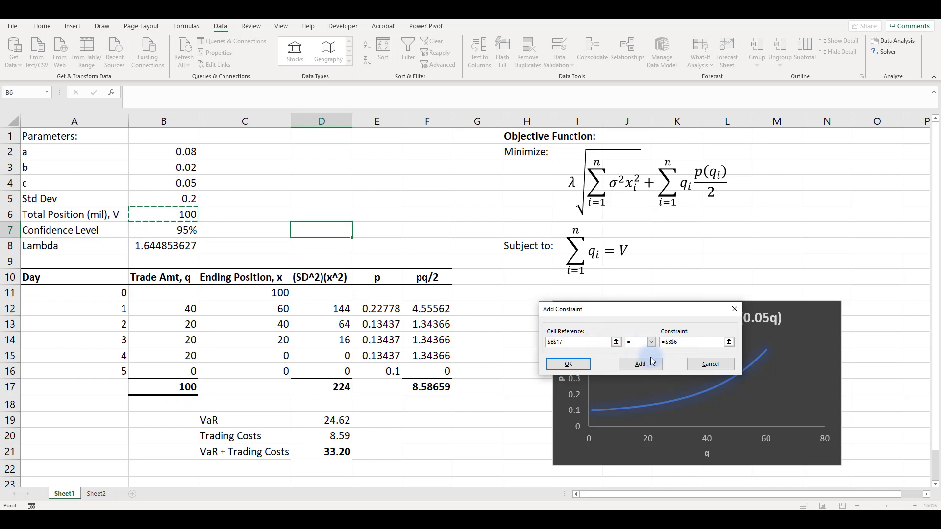
click(584, 363)
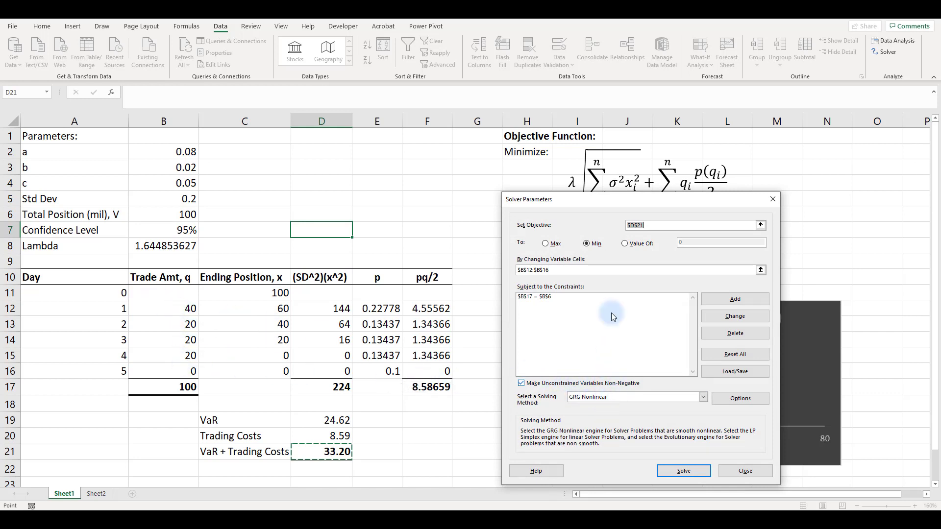
Step: Solve the model with GRG Nonlinear and keep the Solver solution
drag(636, 202, 628, 51)
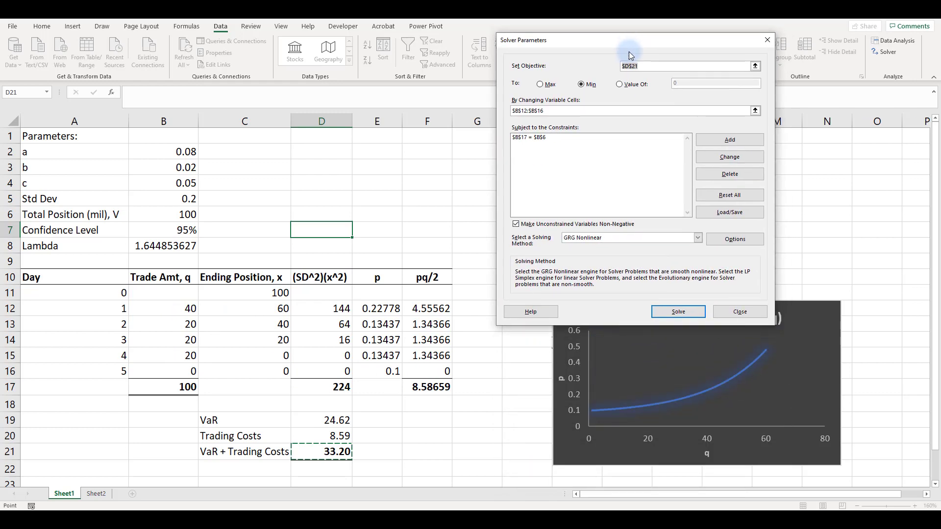
click(683, 308)
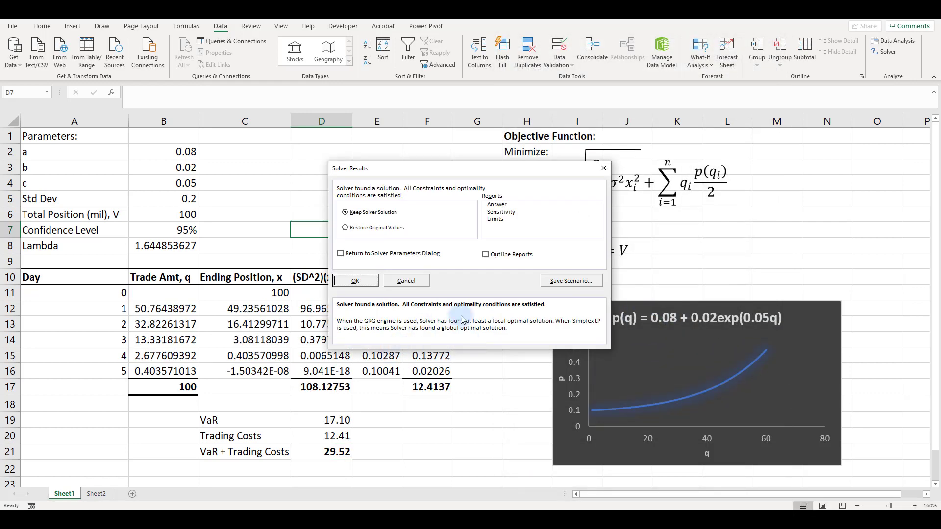
click(355, 281)
Step: Format the trade amounts in B12:B16 as numbers with one decimal place
drag(184, 308, 168, 372)
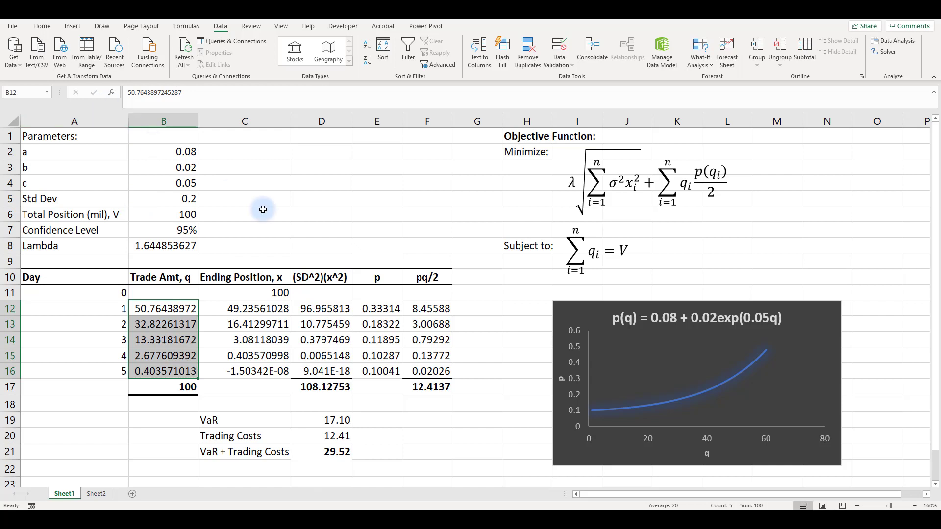
key(ctrl+shift+1)
click(389, 59)
click(378, 167)
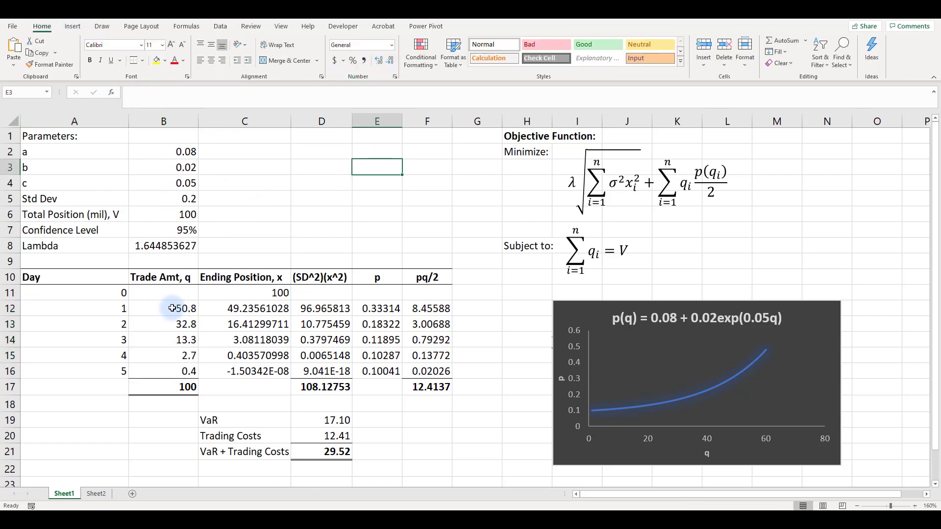
Step: Review the solved trade amounts for days 3 to 5 and the VaR + Trading Costs total in D21
click(189, 340)
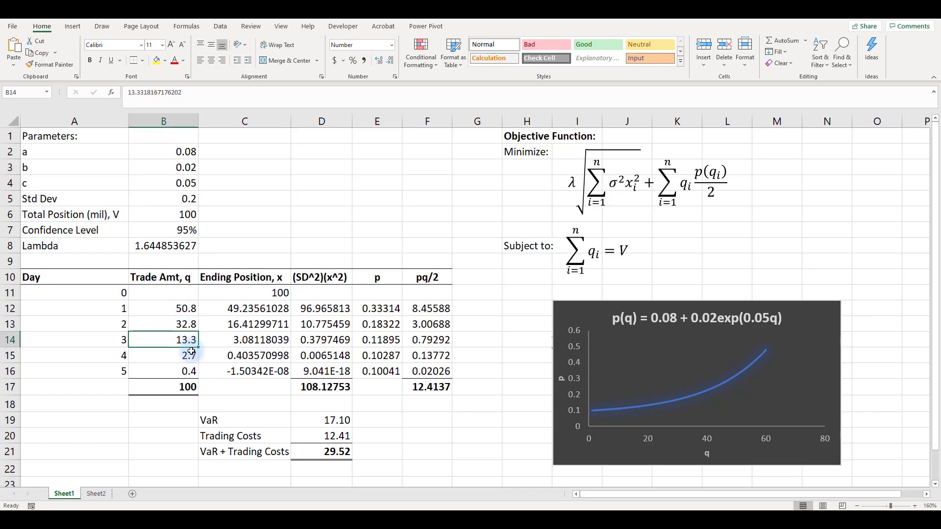
click(191, 351)
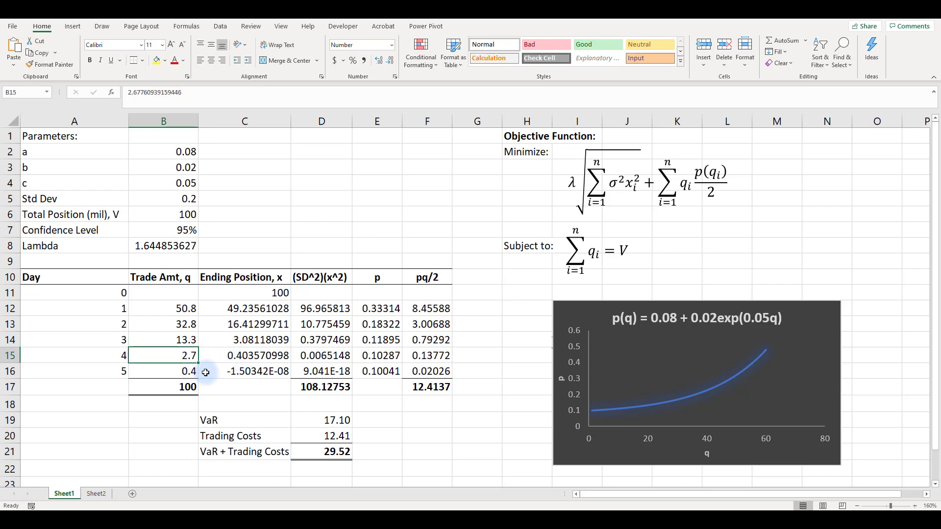
click(195, 373)
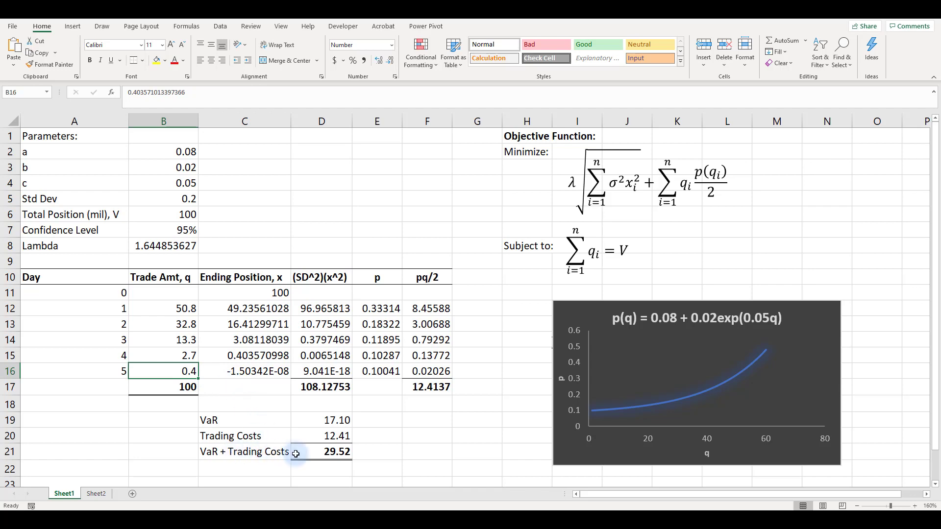
click(333, 453)
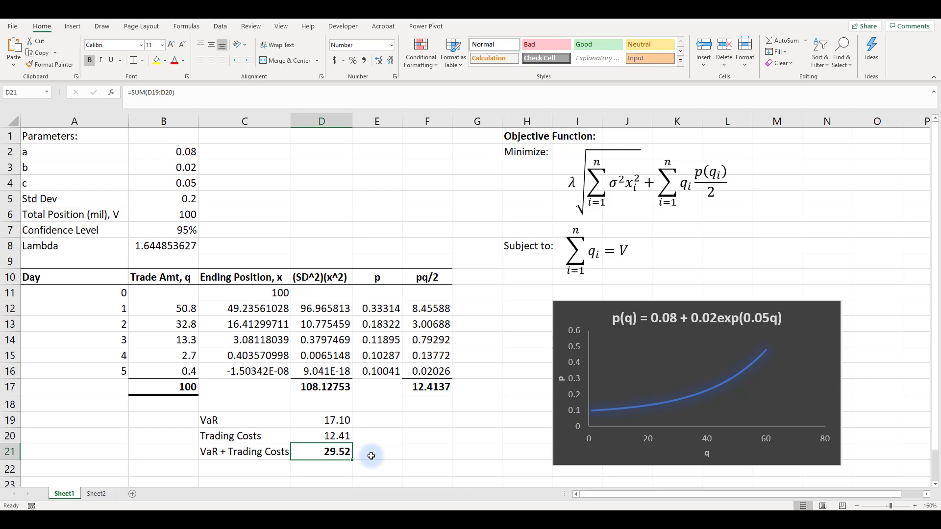
Step: Set the Confidence Level in B7 to 90%, then re-solve the model and keep the Solver solution
click(177, 228)
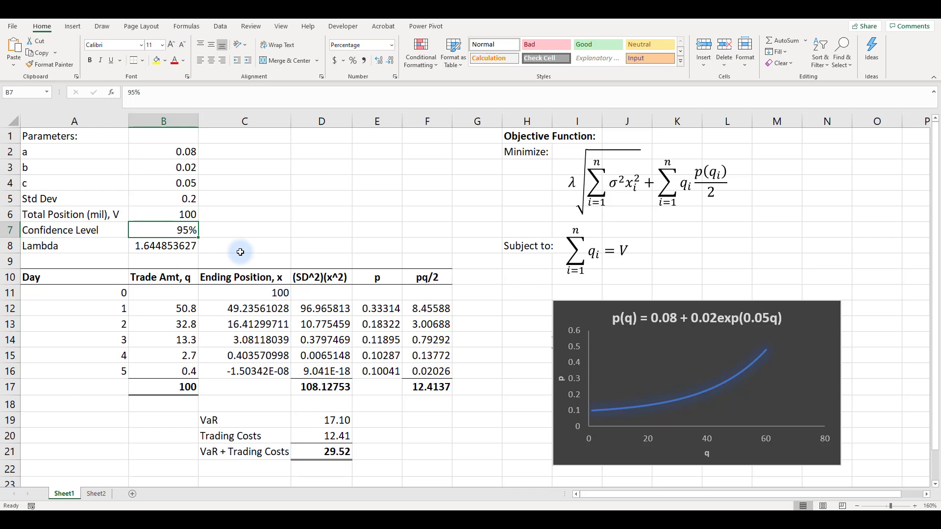
text(90)
key(Return)
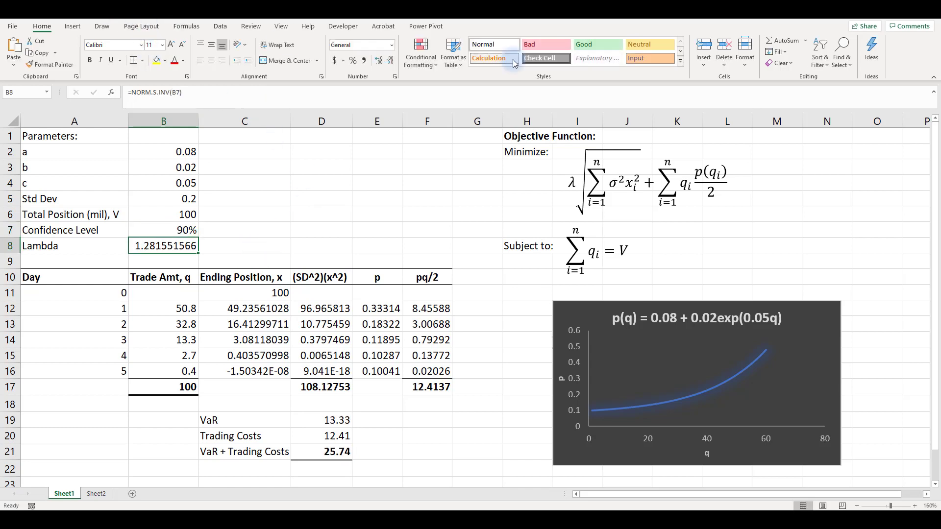
click(221, 26)
click(885, 52)
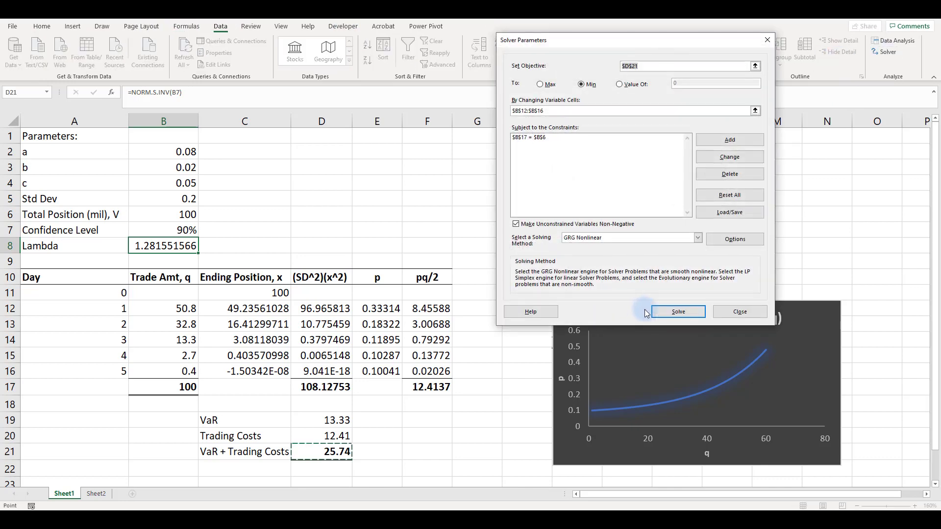
click(679, 312)
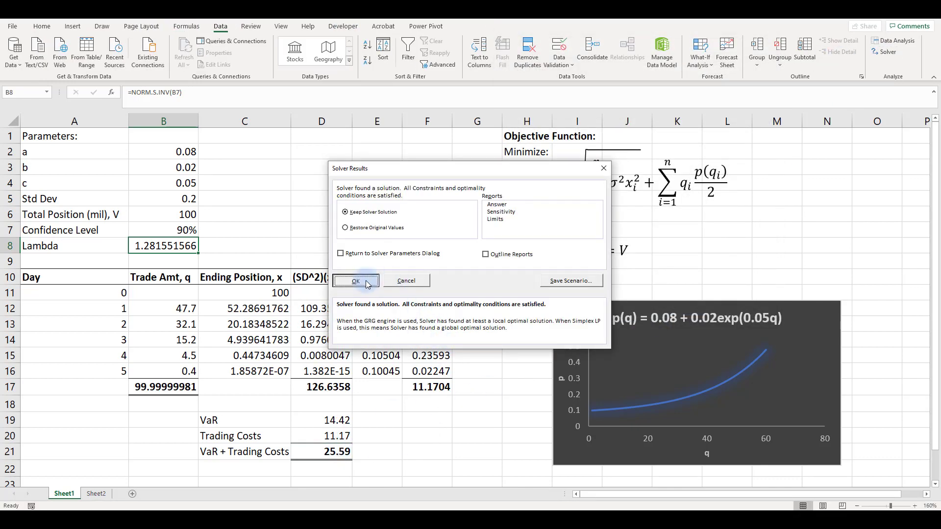
click(363, 275)
Step: Format the total traded in B17 as a number with two decimal places
click(341, 445)
click(181, 386)
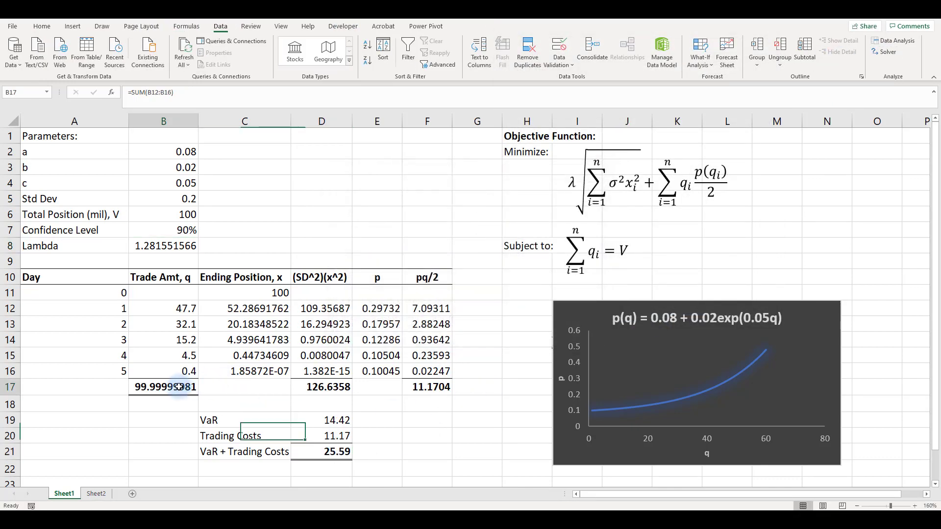
click(342, 230)
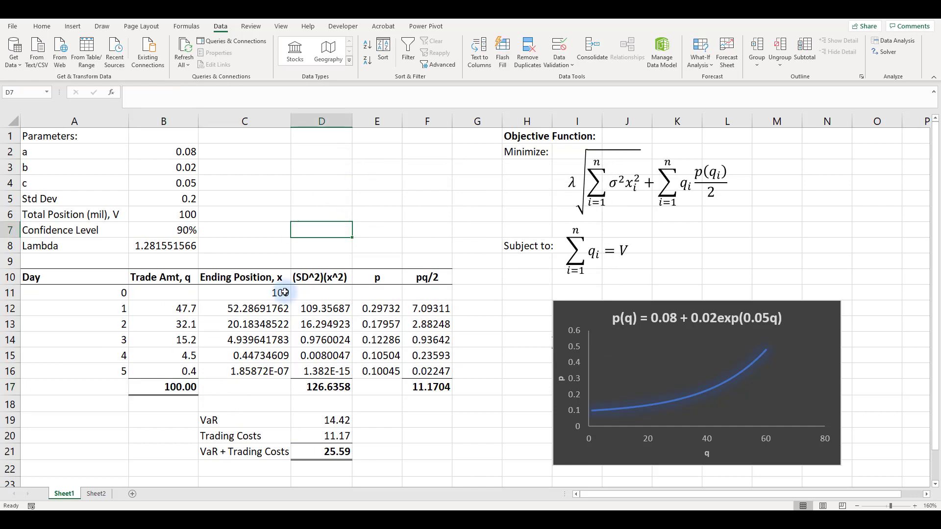
Step: Examine the trade amounts in B12:B16 against the Confidence Level in B7, focusing on the first three days
click(164, 308)
click(186, 229)
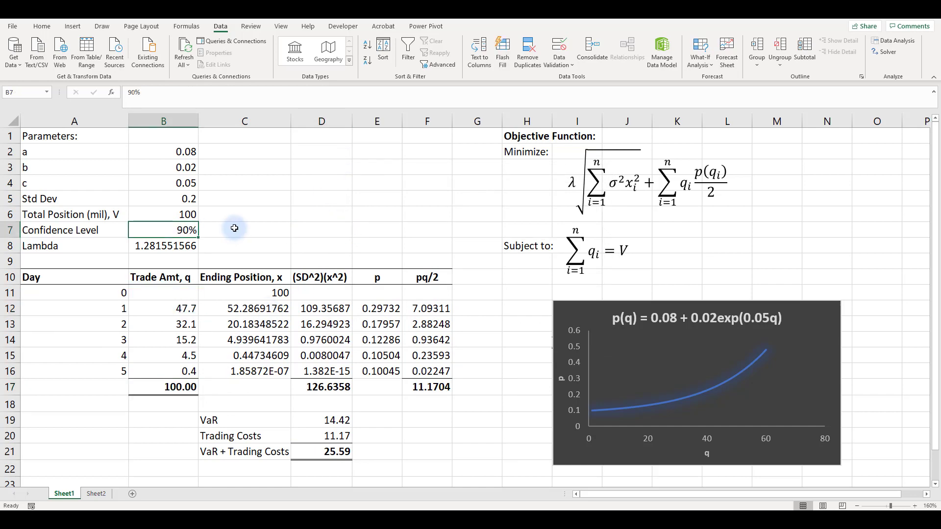
click(182, 309)
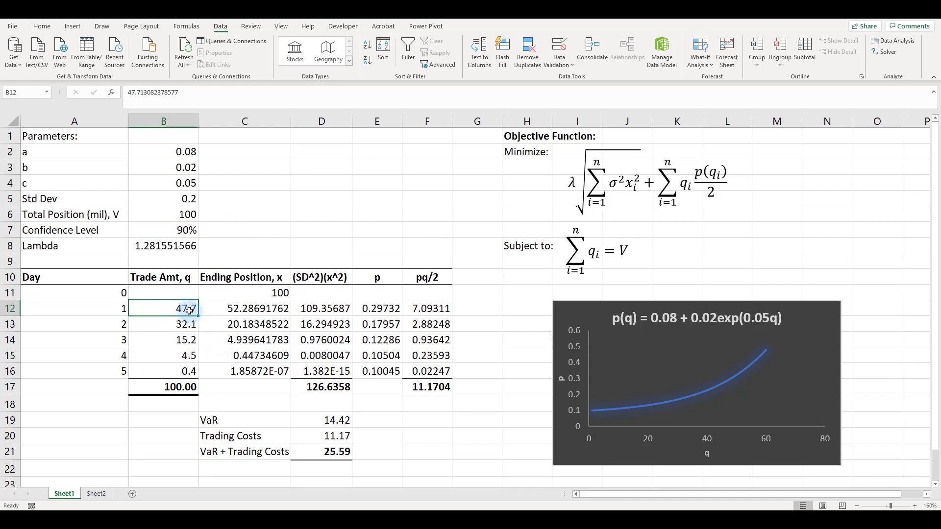
drag(188, 310, 189, 370)
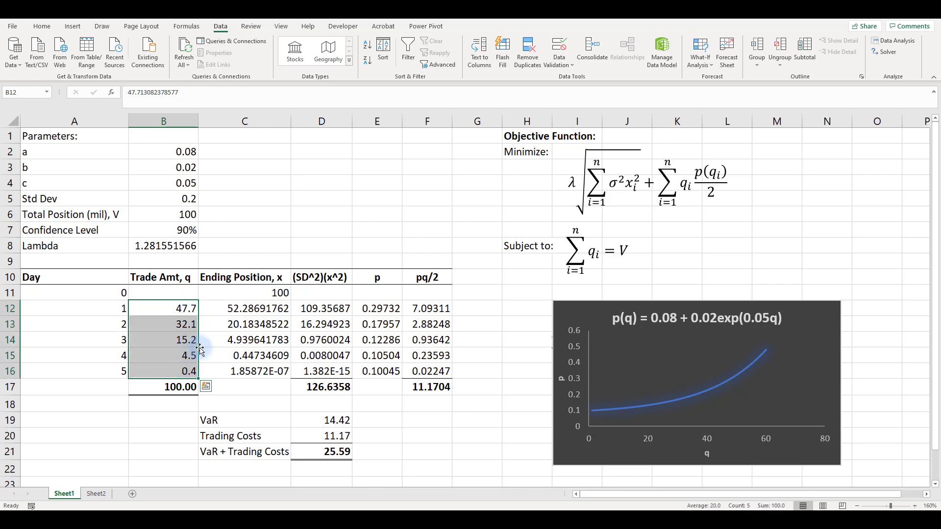
drag(186, 309, 185, 340)
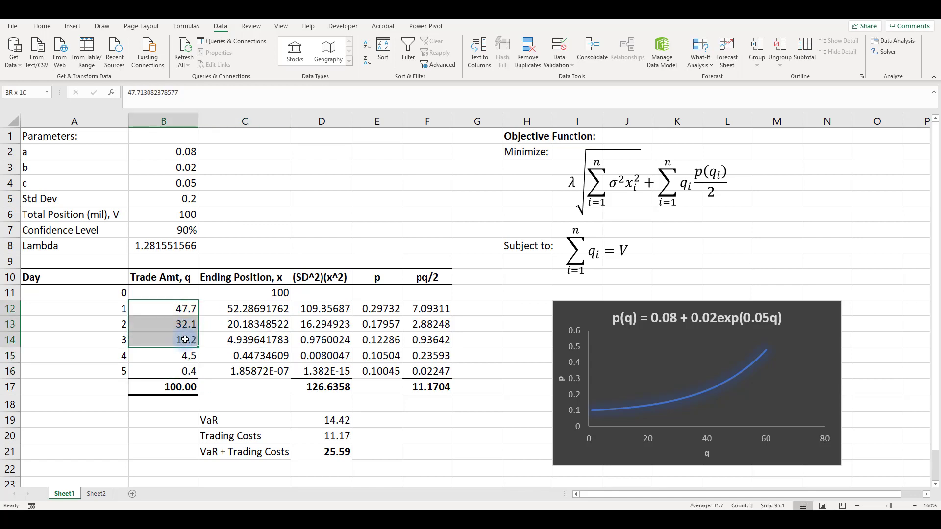
click(244, 324)
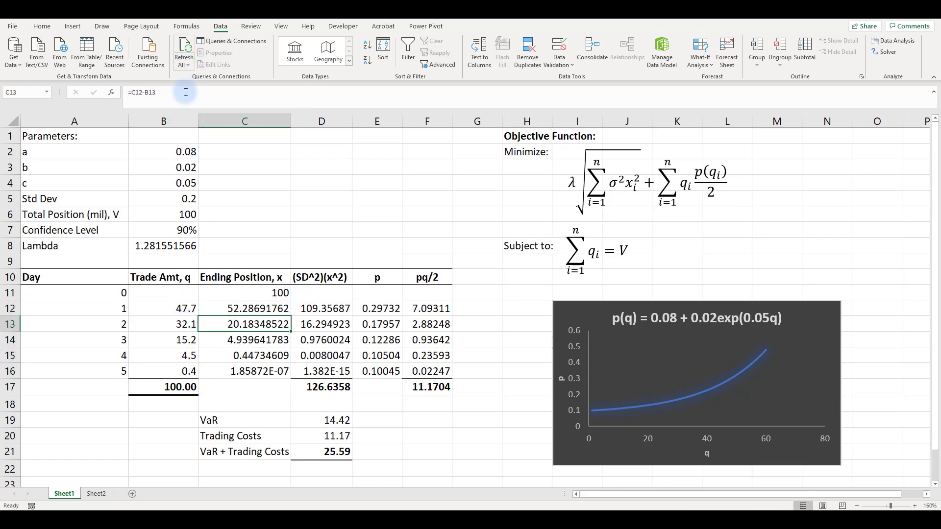
Step: Set the Confidence Level in B7 to 50%
click(190, 235)
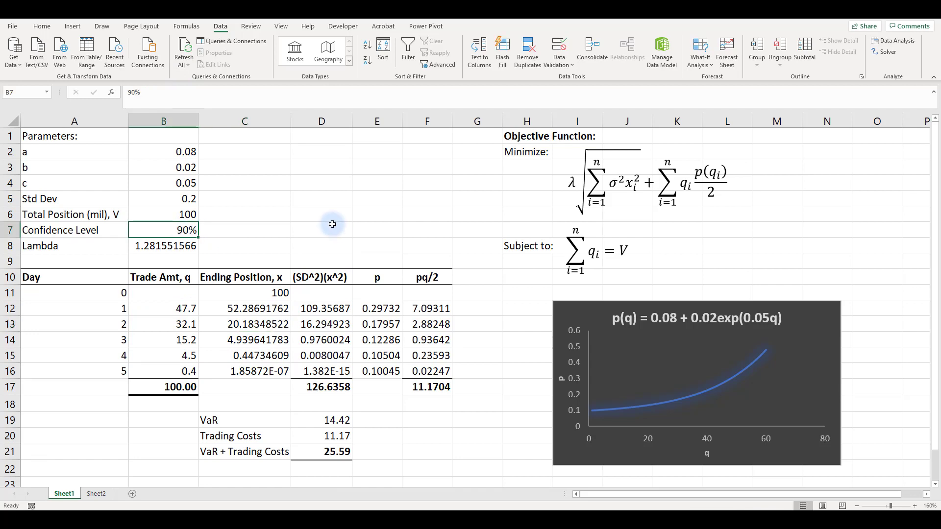
text(50)
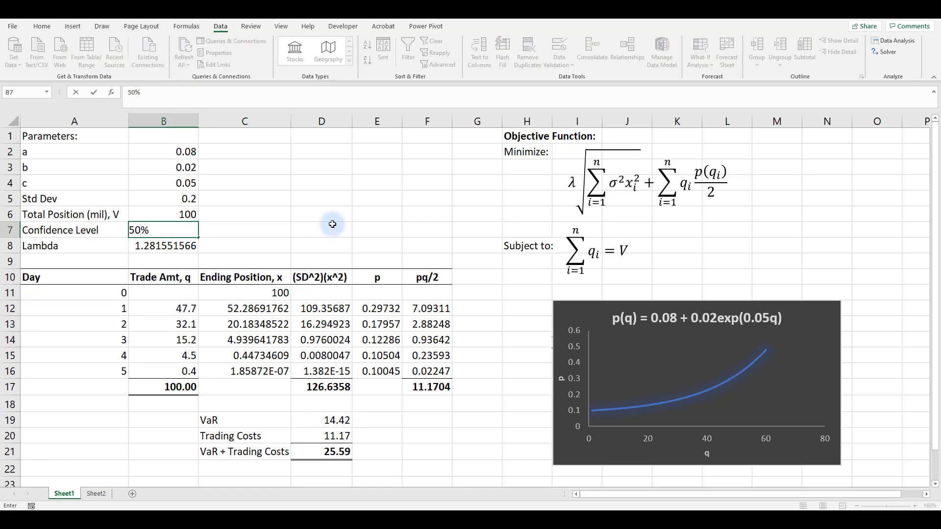
key(Return)
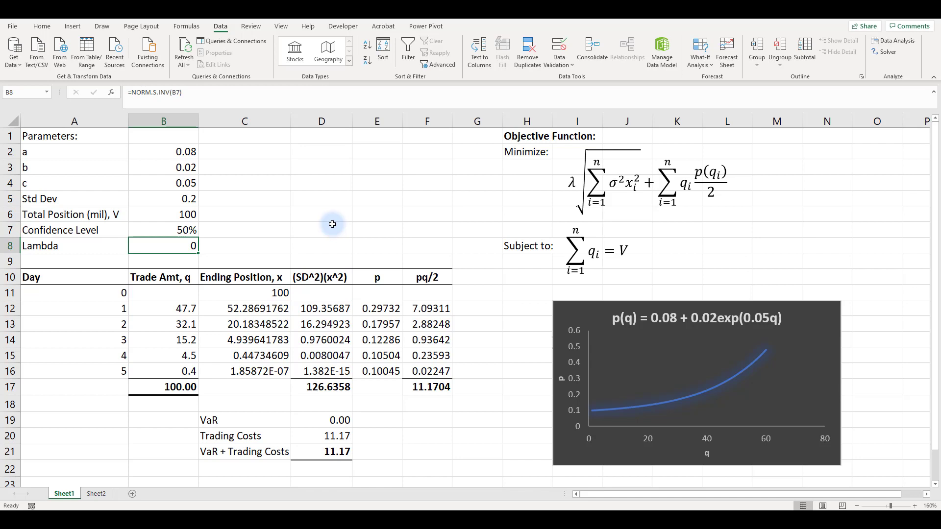
Step: Check how the new Confidence Level affects Lambda in B8, VaR in D19 and Trading Costs in D20
click(143, 230)
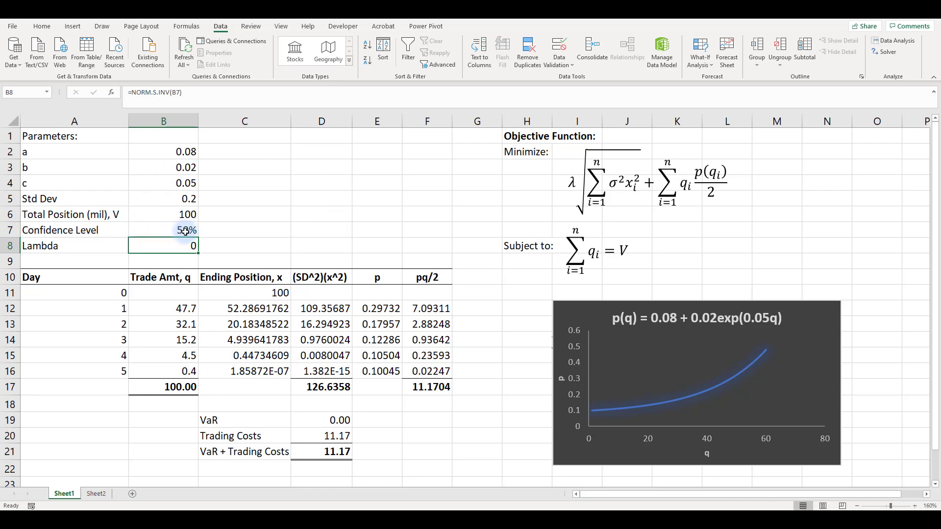
click(192, 248)
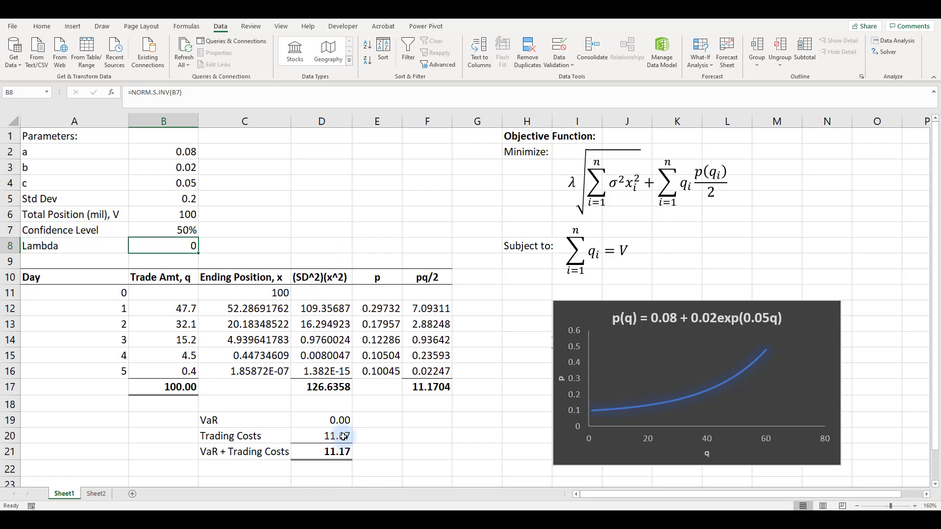
click(343, 420)
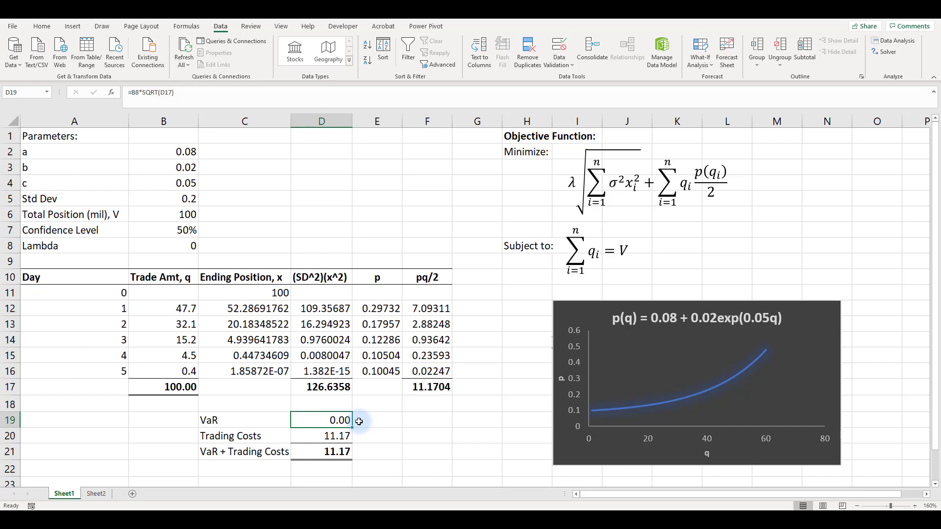
click(349, 435)
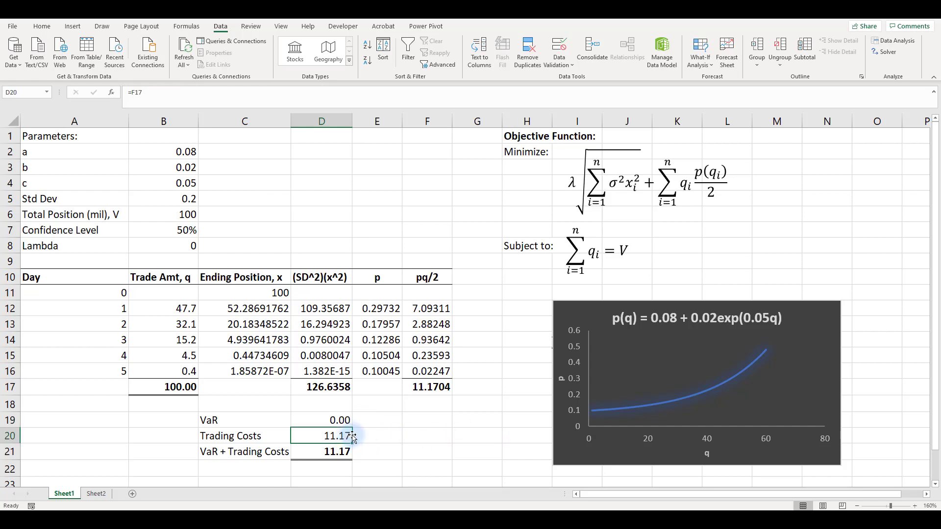
Step: Re-solve the model with the existing Solver settings, keep the solution and select the trade amounts in B12:B16
click(894, 53)
click(684, 314)
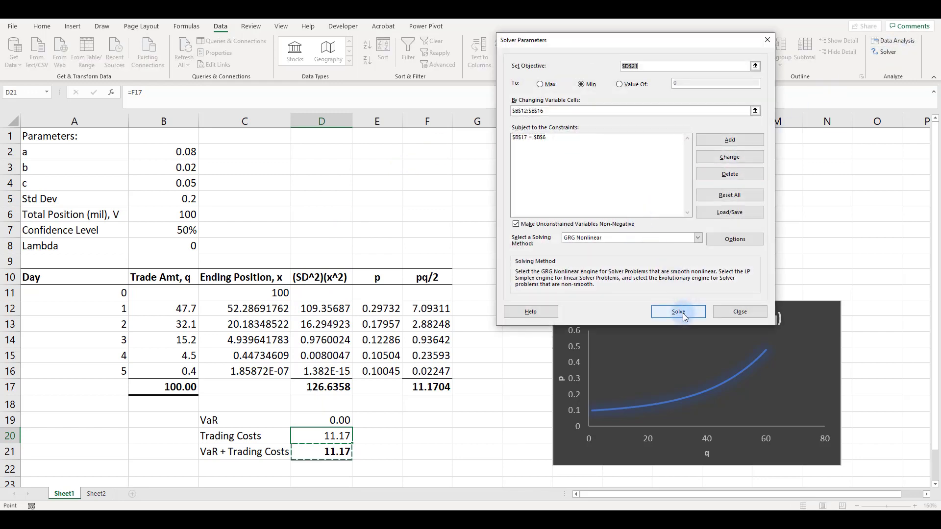
click(357, 276)
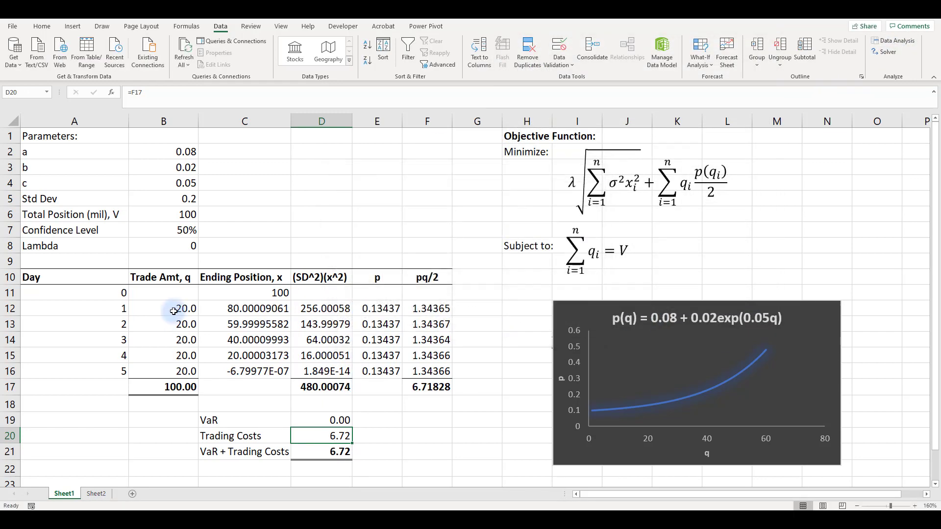
drag(174, 311, 177, 371)
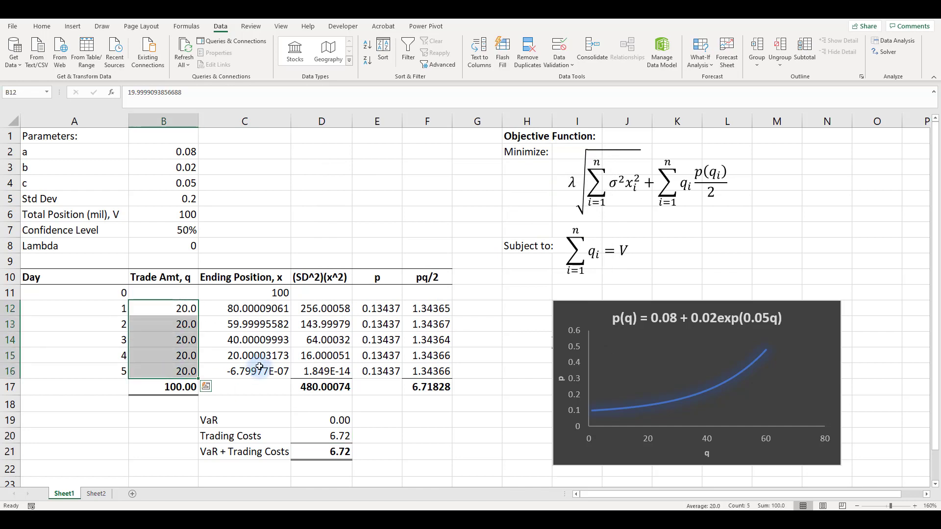